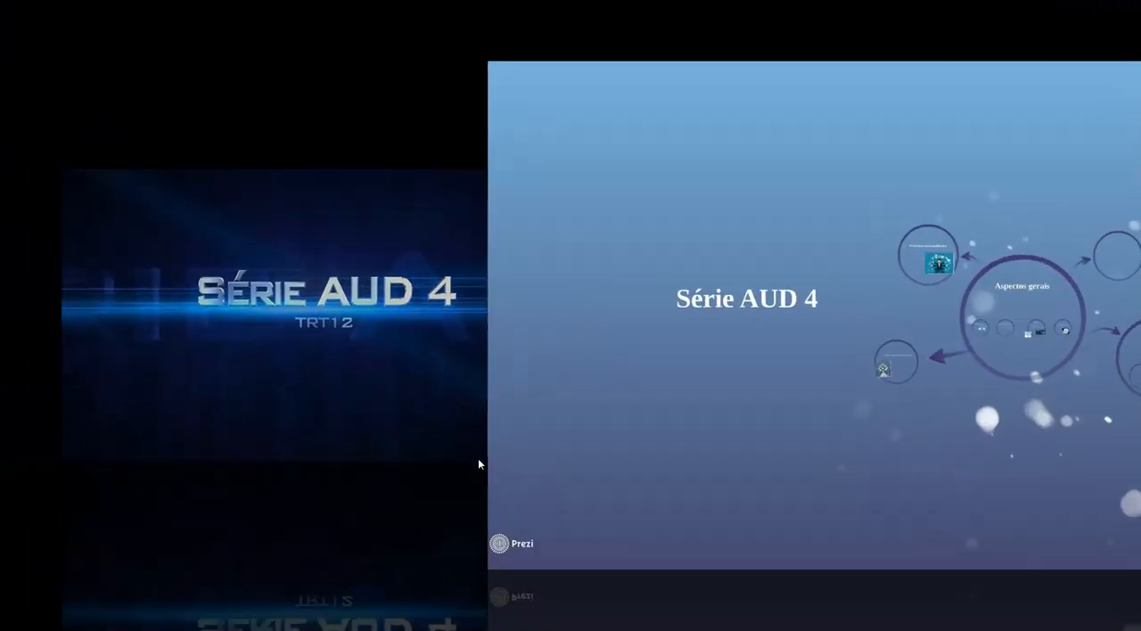
{"action": "key", "text": "Right"}
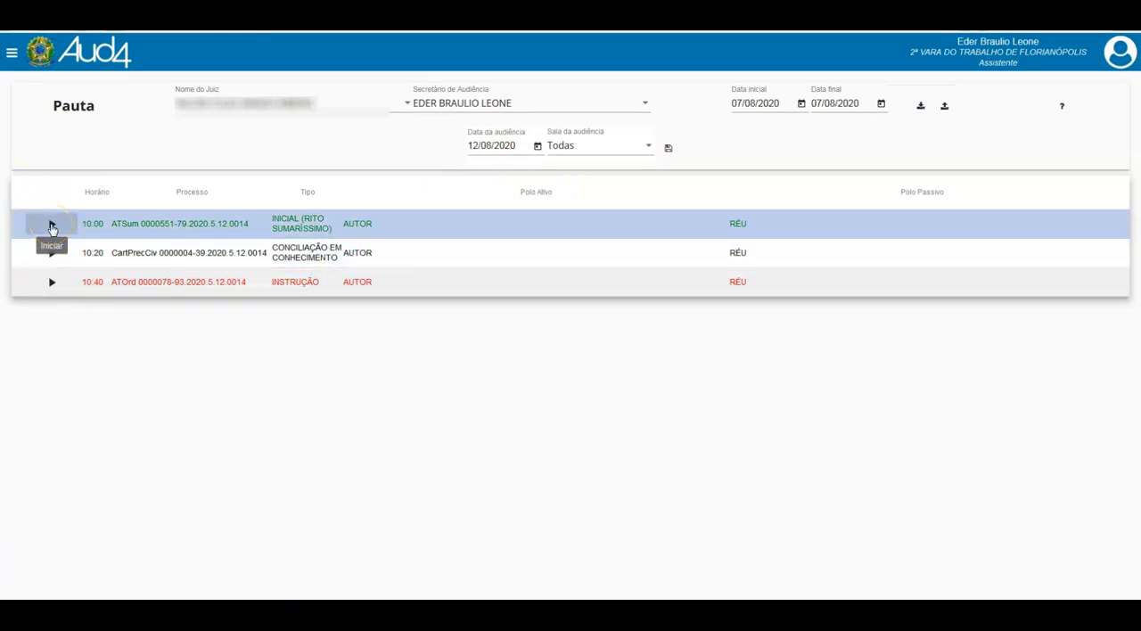
- Start the 10:00 initial hearing (summary procedure) from the hearing schedule
{"action": "left_click", "coordinate": [52, 225]}
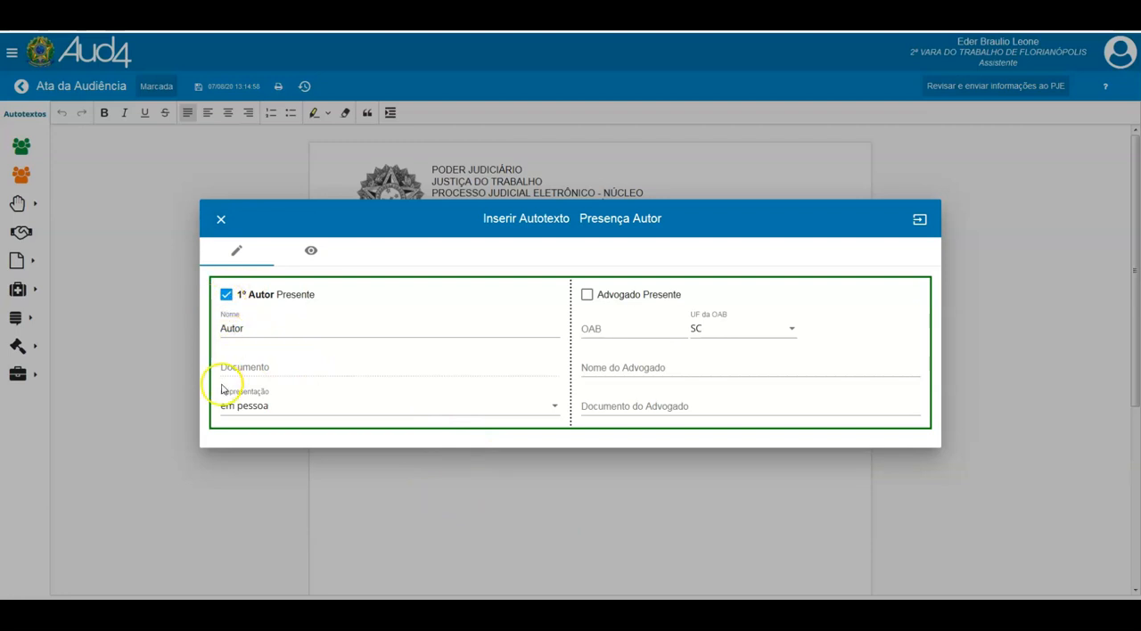
{"action": "left_click", "coordinate": [226, 294]}
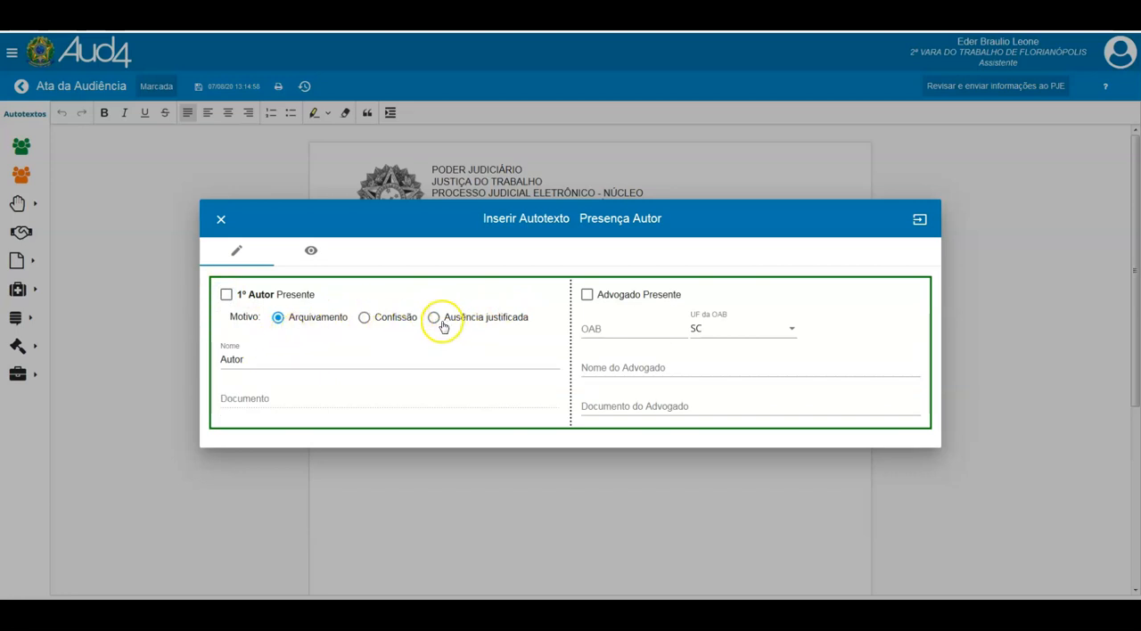
{"action": "left_click", "coordinate": [226, 294]}
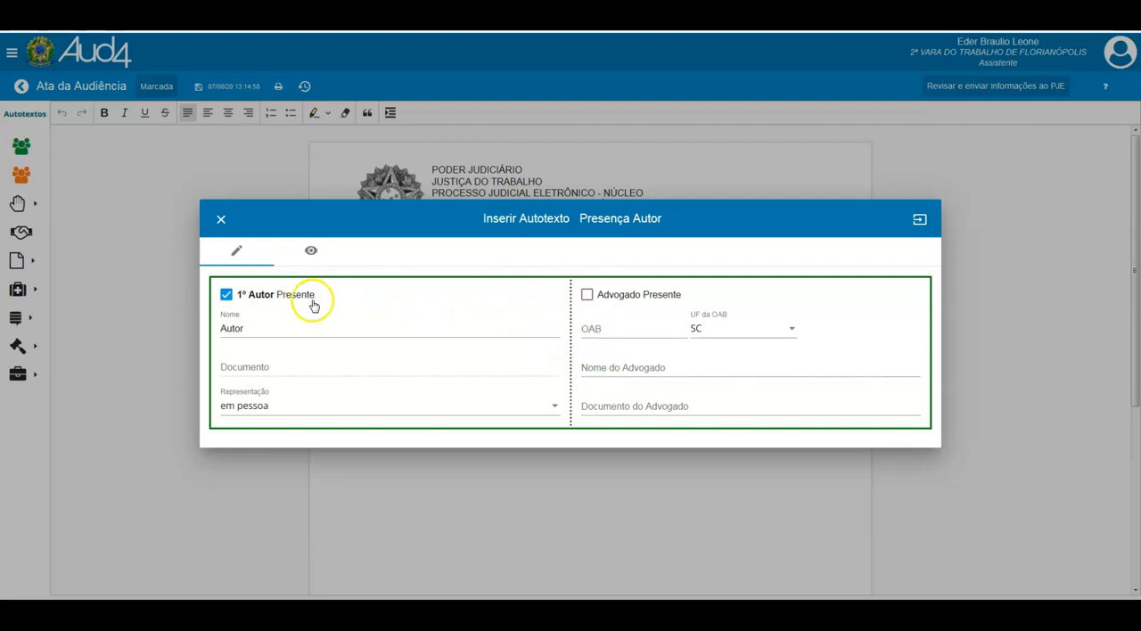
{"action": "left_click", "coordinate": [587, 296]}
{"action": "left_click", "coordinate": [598, 330]}
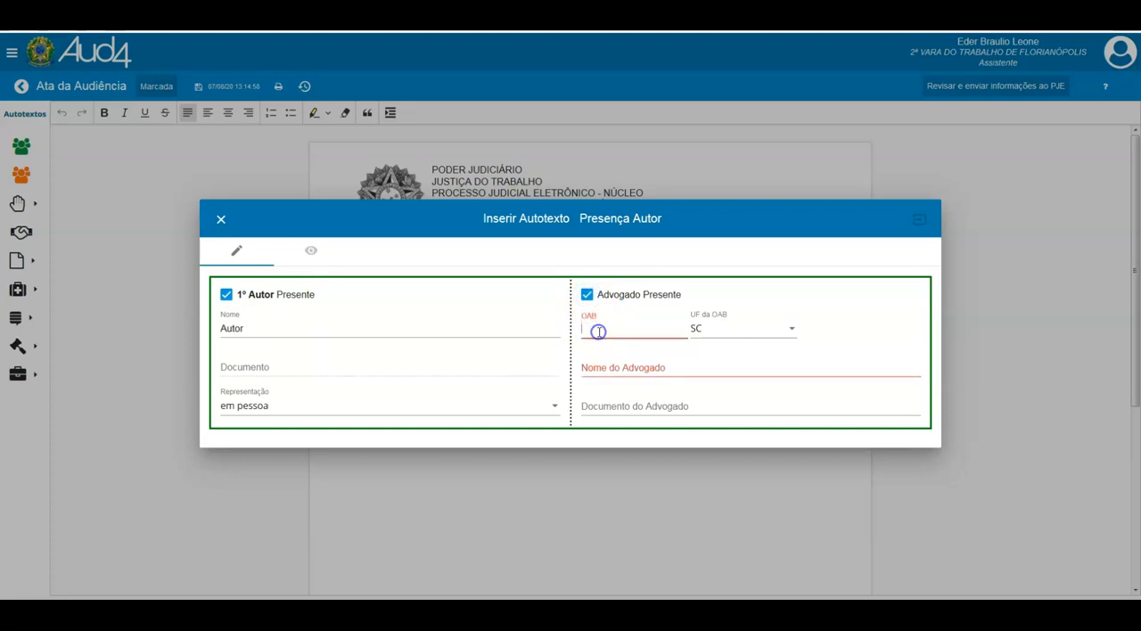
{"action": "left_click", "coordinate": [619, 367]}
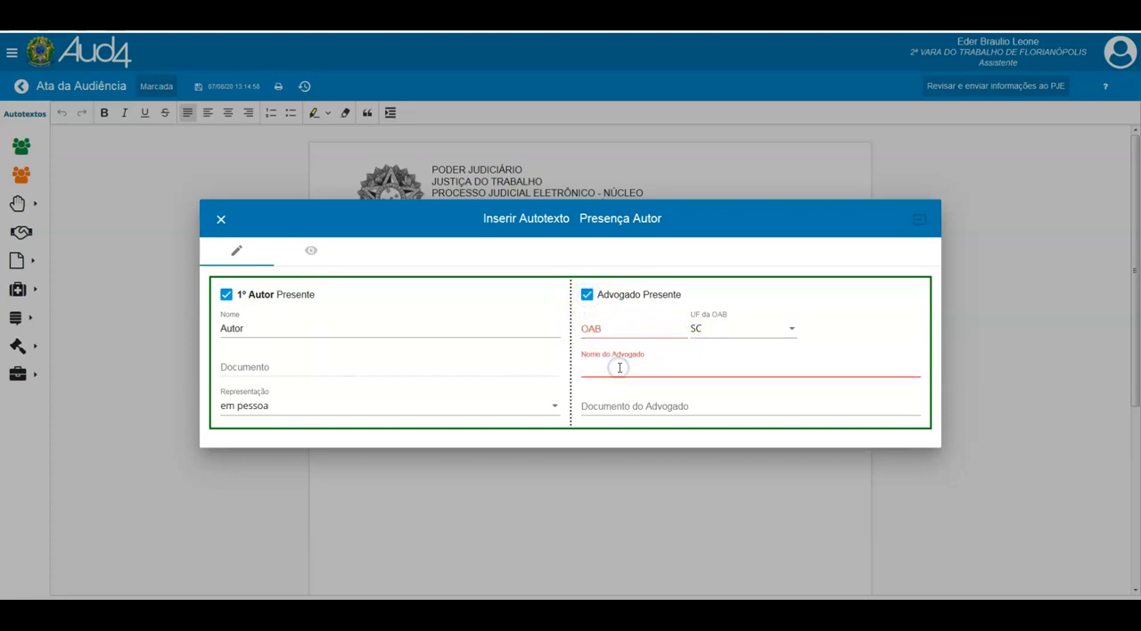
{"action": "type", "text": "n"}
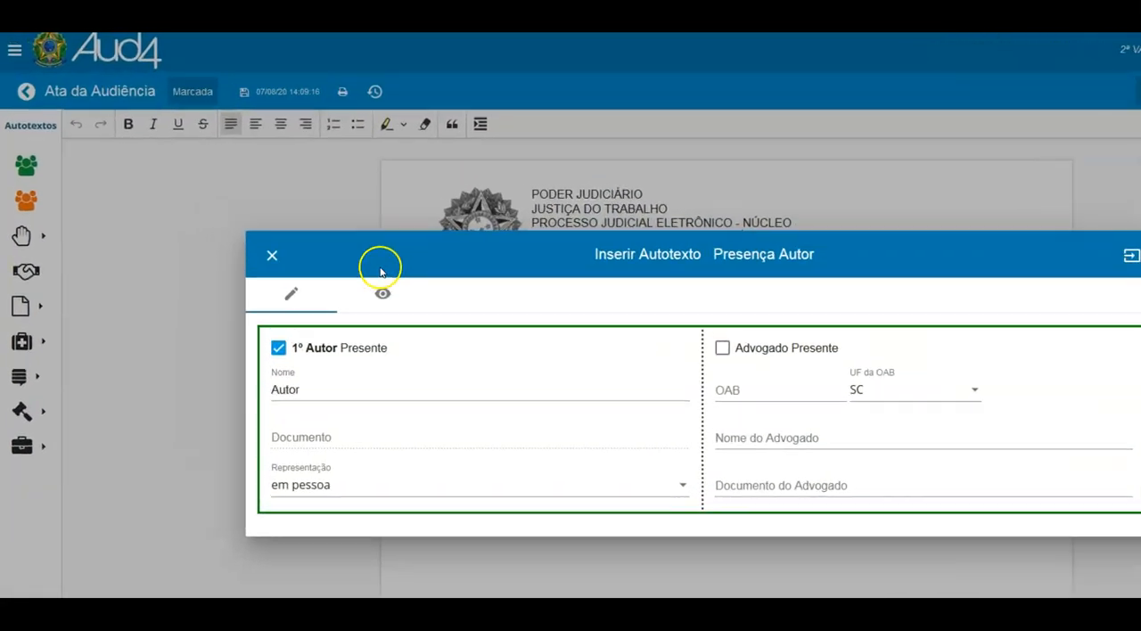
- Preview the author's presence autotext and return to editing its data
{"action": "left_click", "coordinate": [382, 294]}
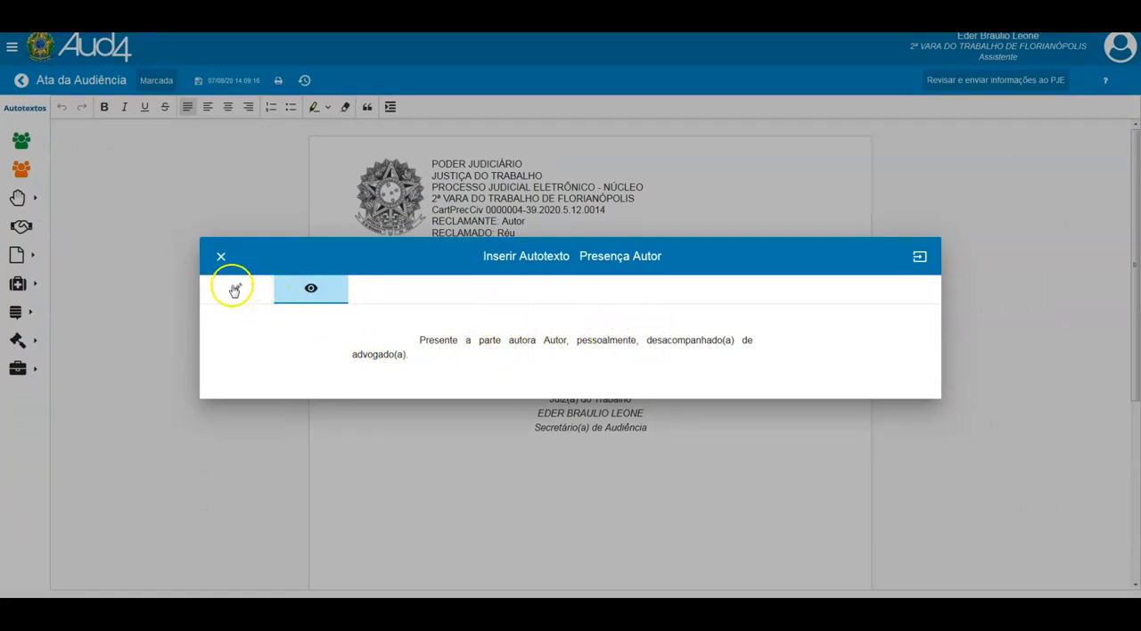
{"action": "left_click", "coordinate": [233, 289]}
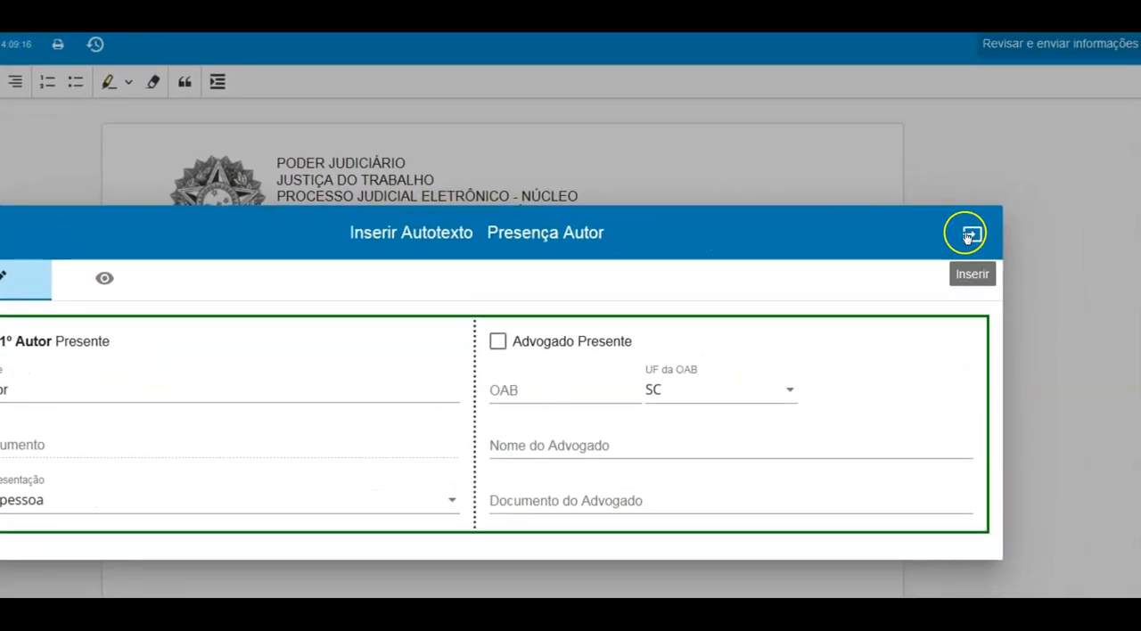
- Insert the author's and the defendant's presence autotexts, both in person and without a lawyer, into the minutes
{"action": "left_click", "coordinate": [967, 239]}
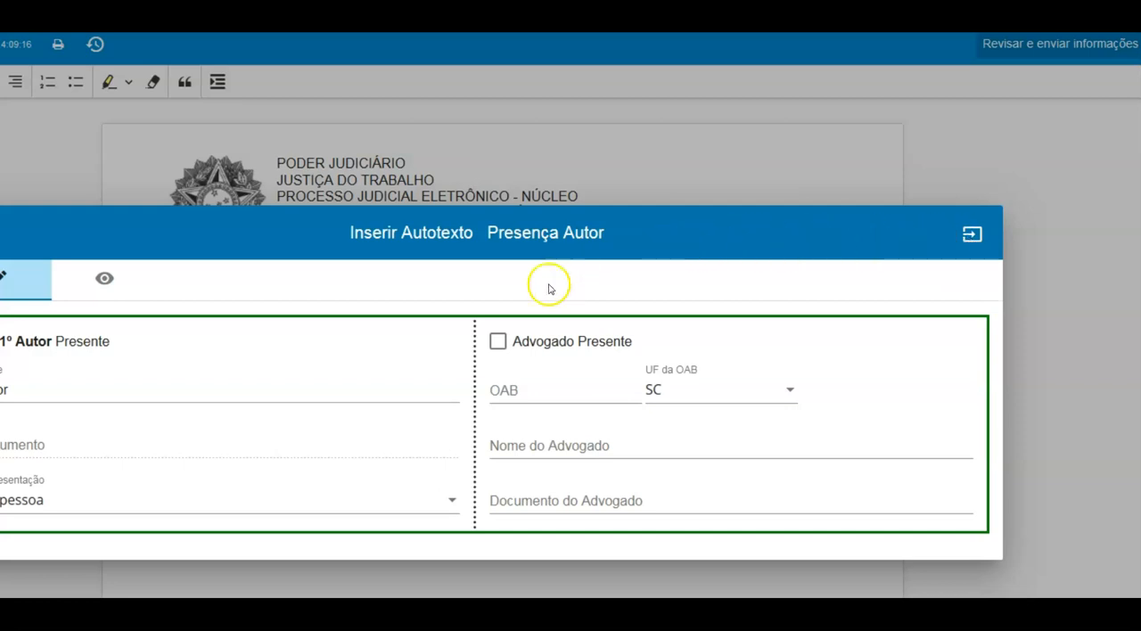
{"action": "left_click", "coordinate": [496, 342]}
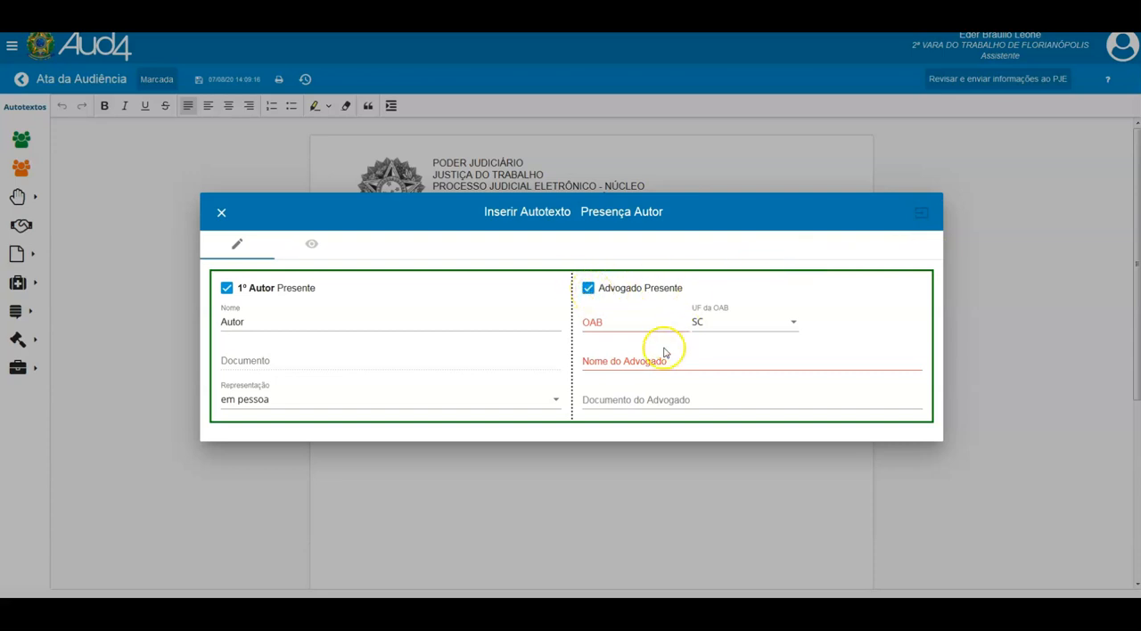
{"action": "left_click", "coordinate": [589, 289]}
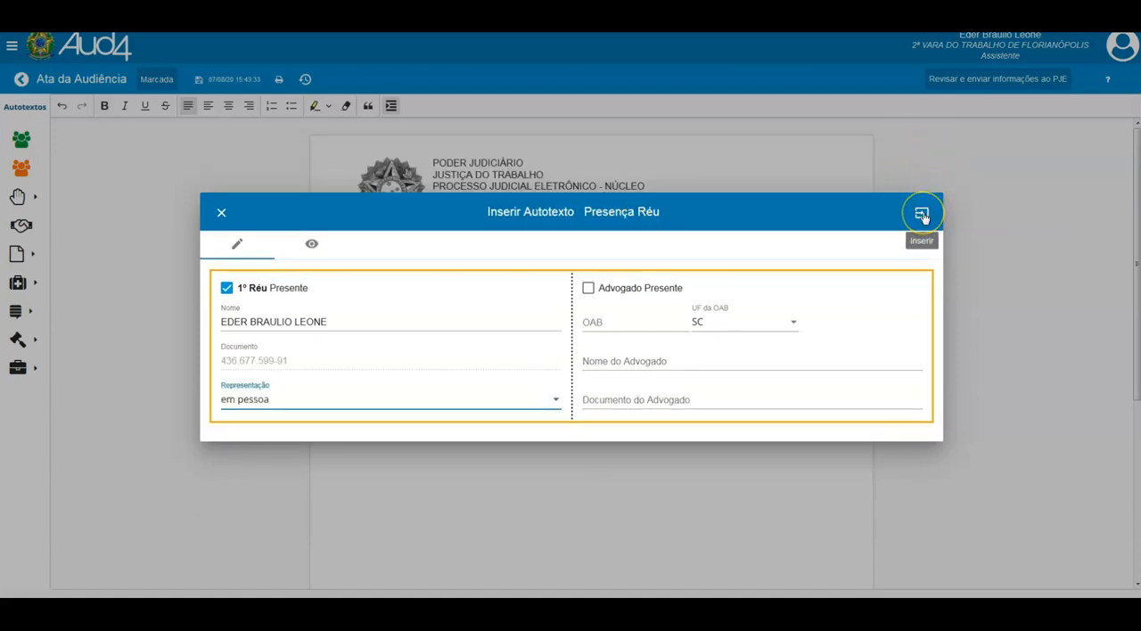
{"action": "left_click", "coordinate": [923, 215]}
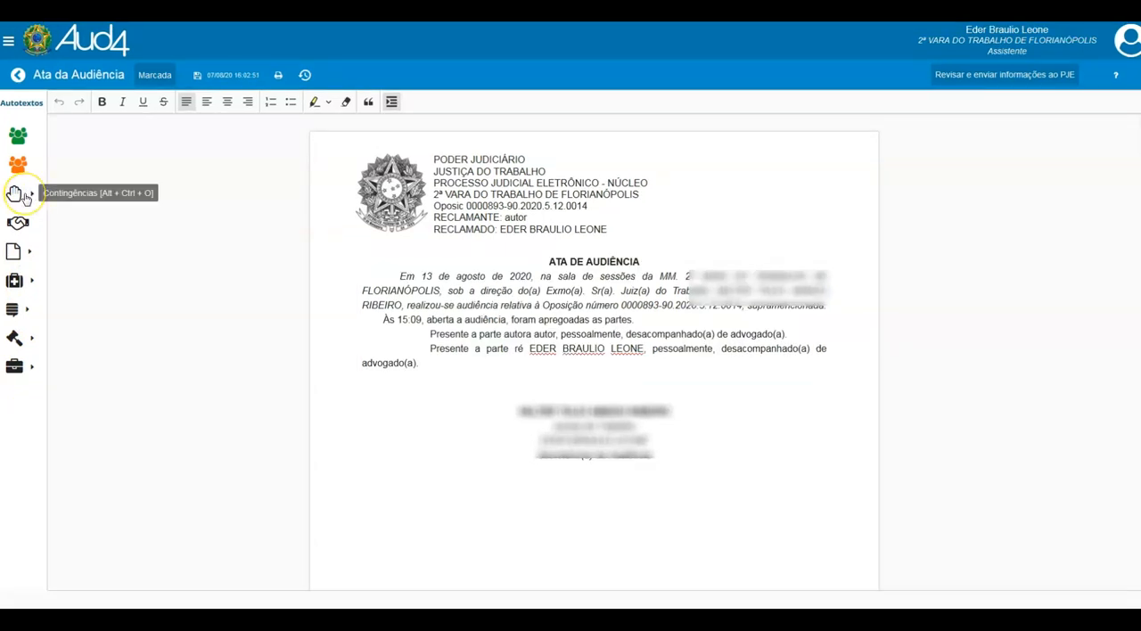
- Insert the magistrate's Adiamento autotext below the parties' presence in the minutes by expanding its #adiamento code
{"action": "left_click", "coordinate": [441, 366]}
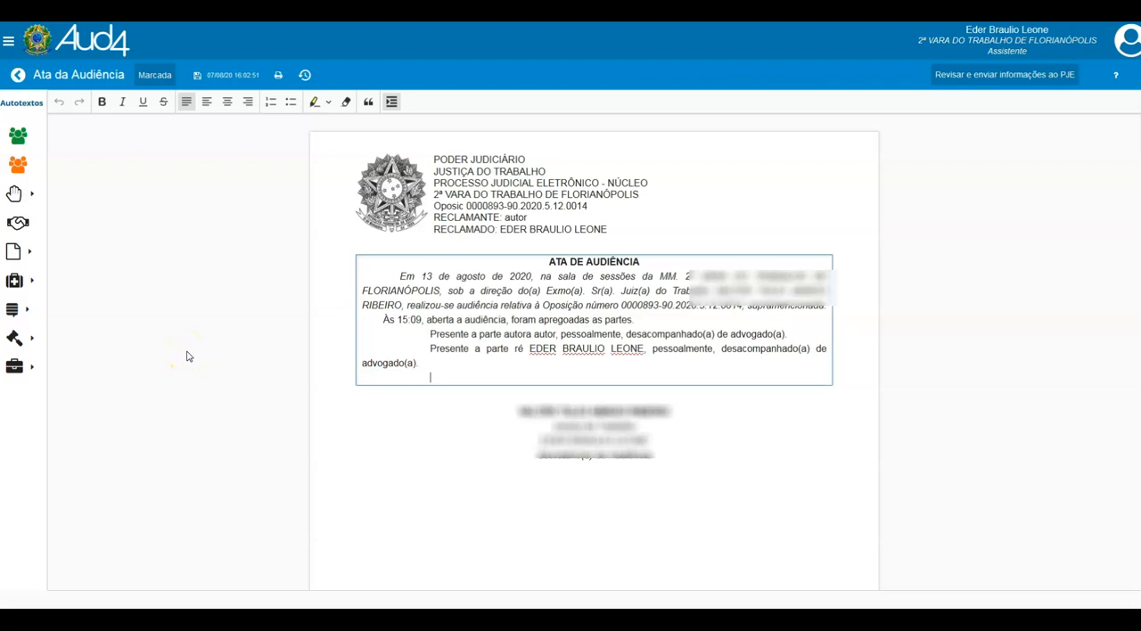
{"action": "left_click", "coordinate": [16, 193]}
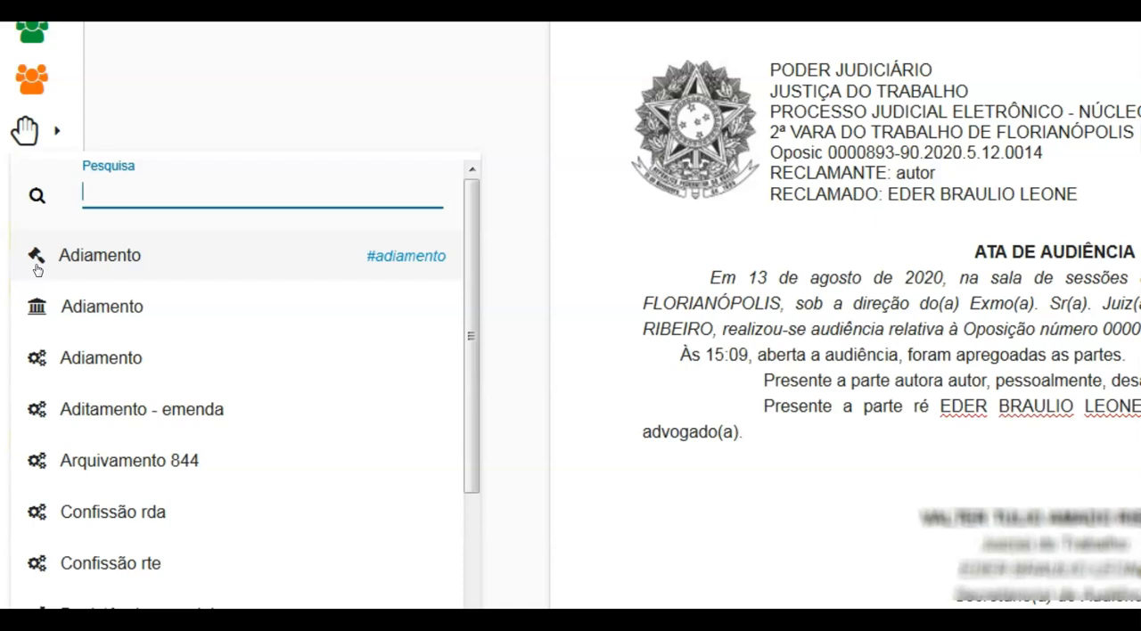
{"action": "left_click", "coordinate": [37, 317]}
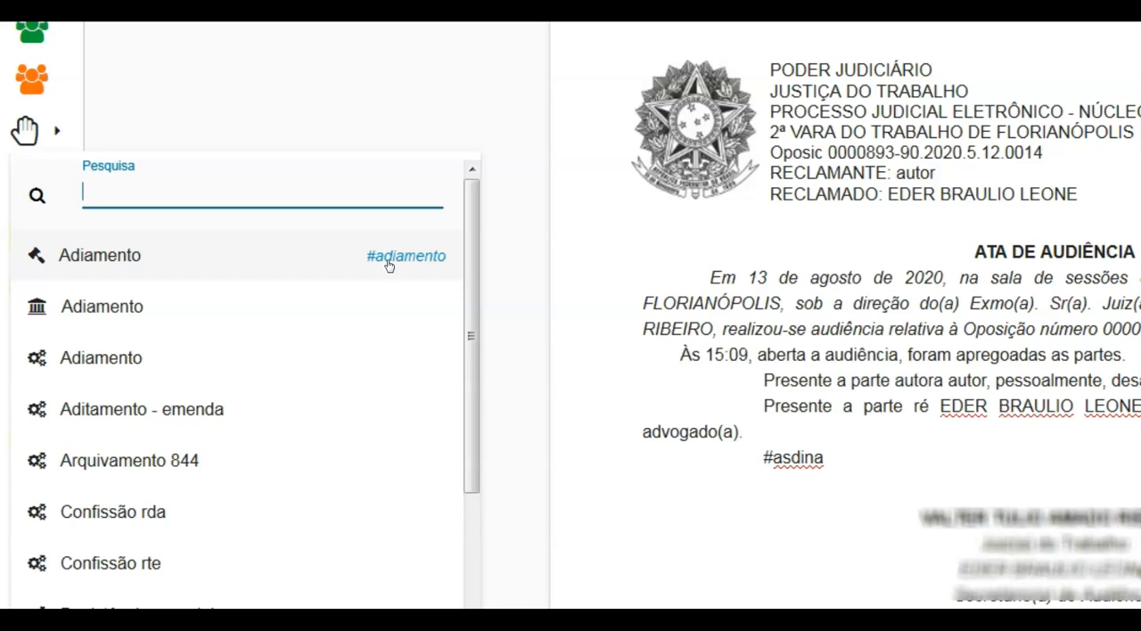
{"action": "left_click", "coordinate": [388, 258]}
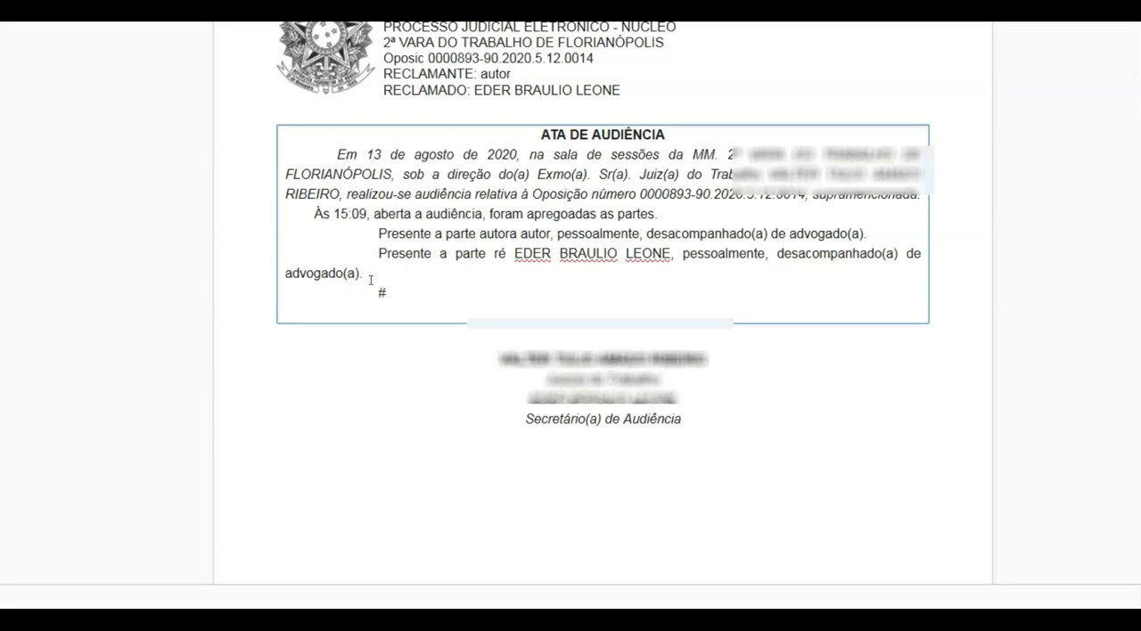
{"action": "type", "text": "#adia"}
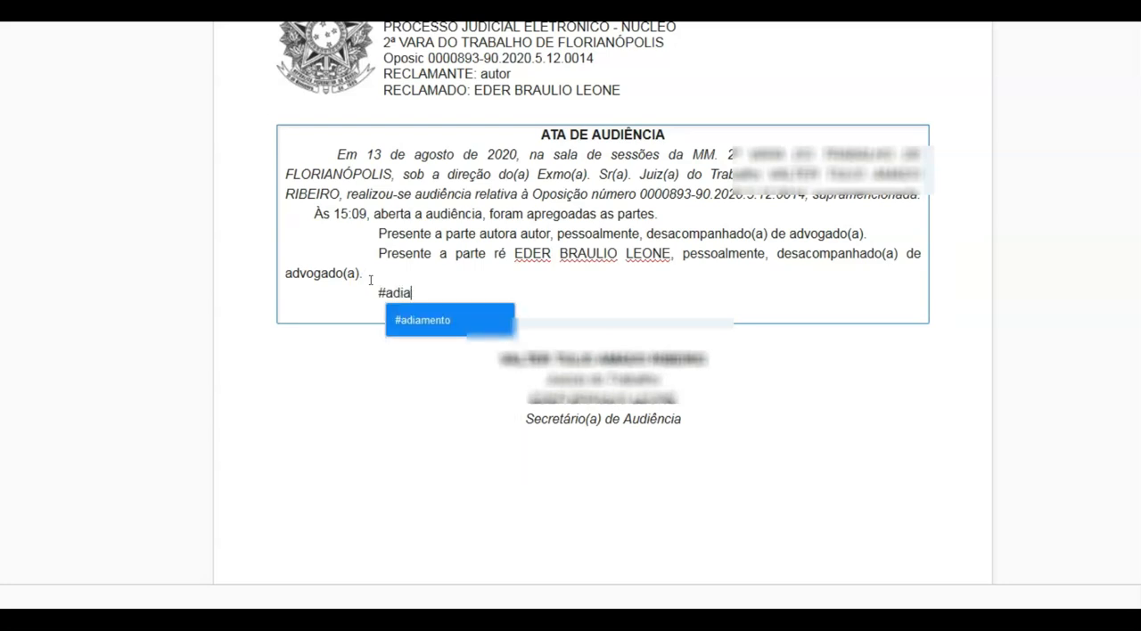
{"action": "left_click", "coordinate": [413, 326]}
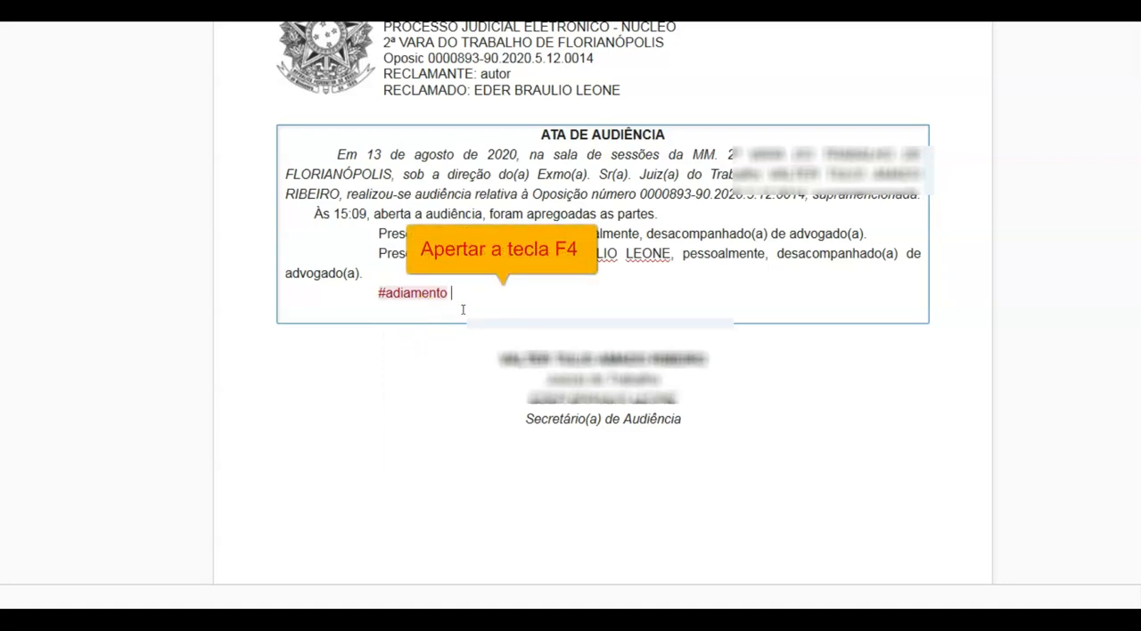
{"action": "key", "text": "F4"}
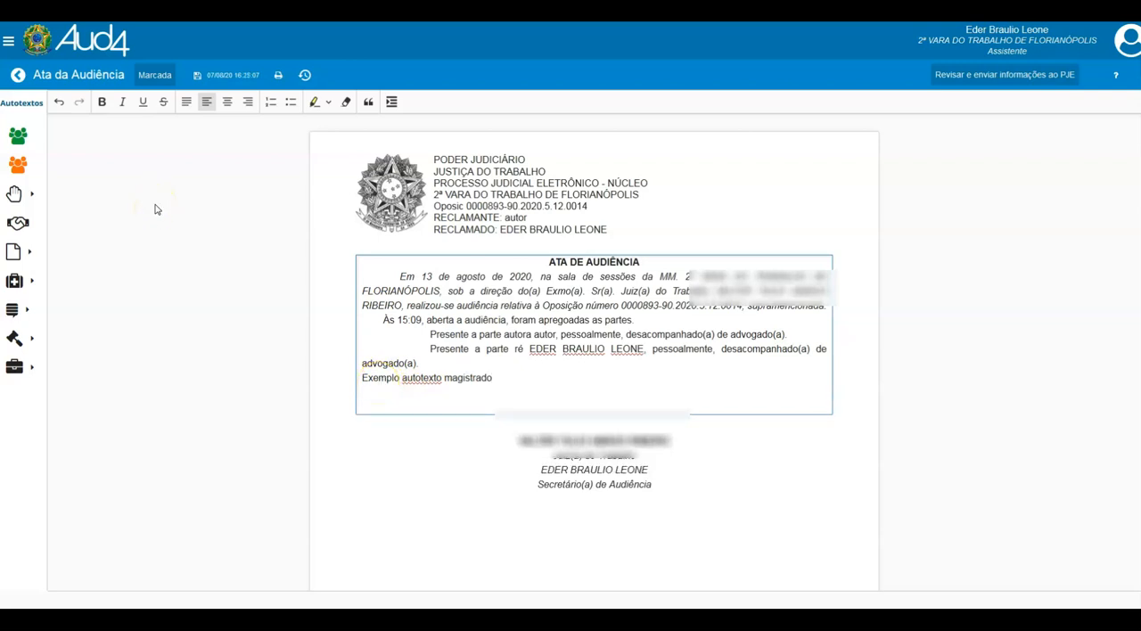
- Insert the court unit's Adiamento autotext from the contingency autotexts after the magistrate's example text
{"action": "left_click", "coordinate": [15, 193]}
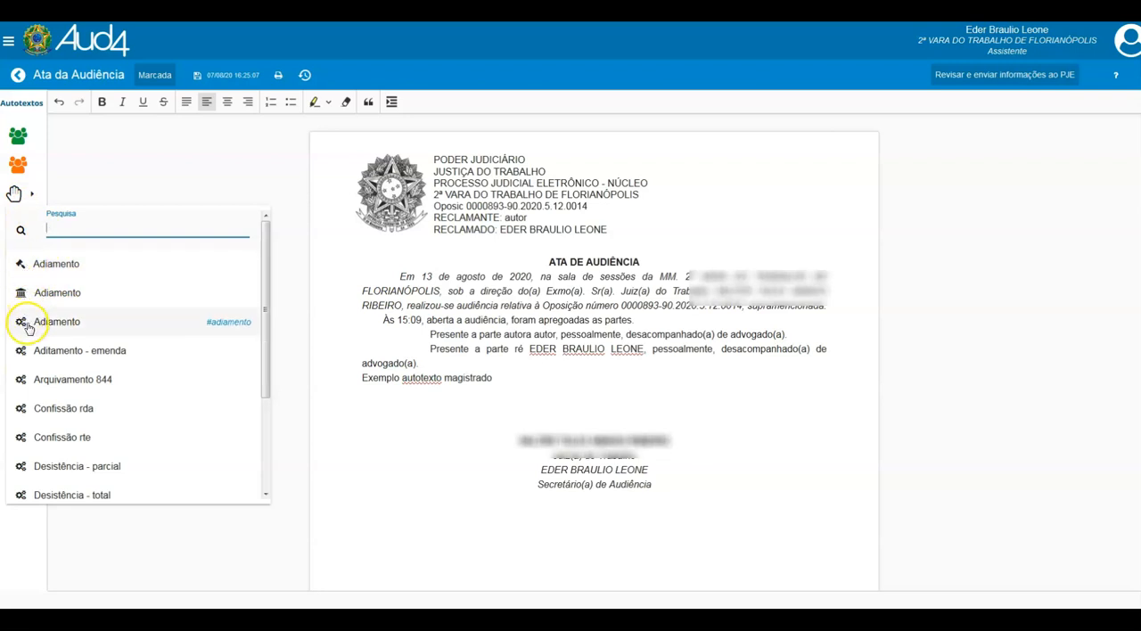
{"action": "left_click", "coordinate": [492, 378]}
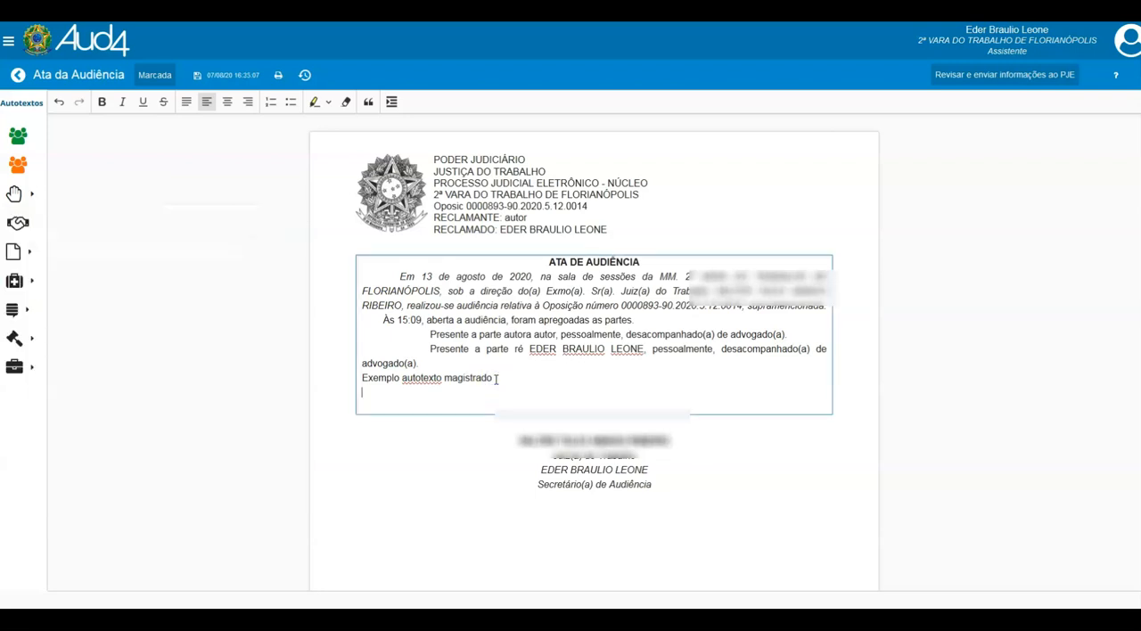
{"action": "left_click", "coordinate": [20, 195]}
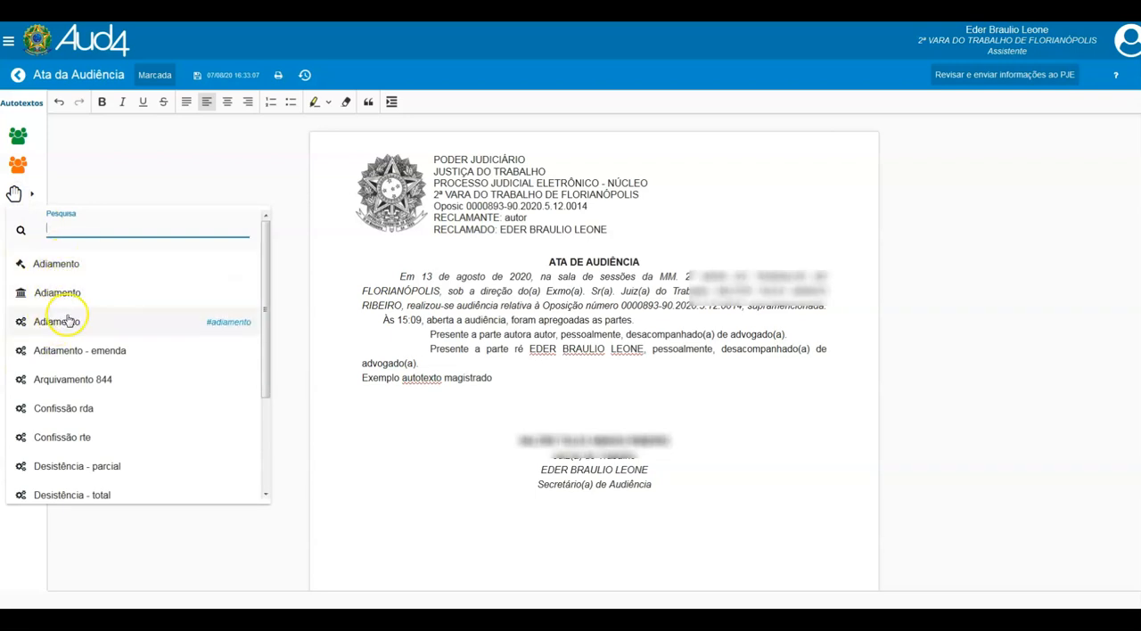
{"action": "left_click", "coordinate": [497, 377]}
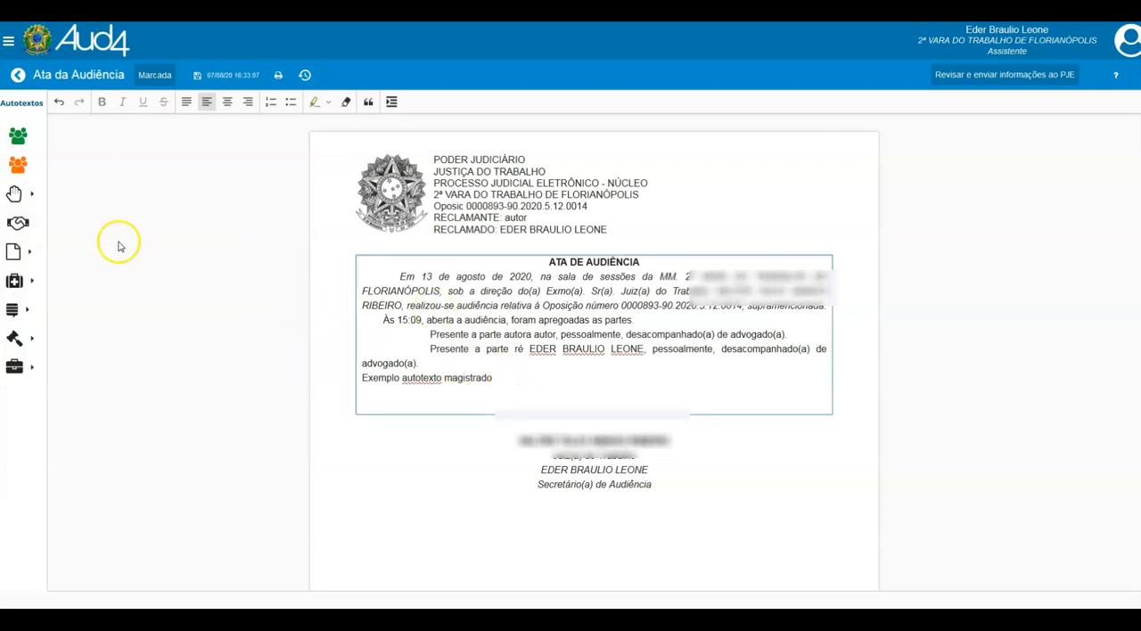
{"action": "left_click", "coordinate": [29, 192]}
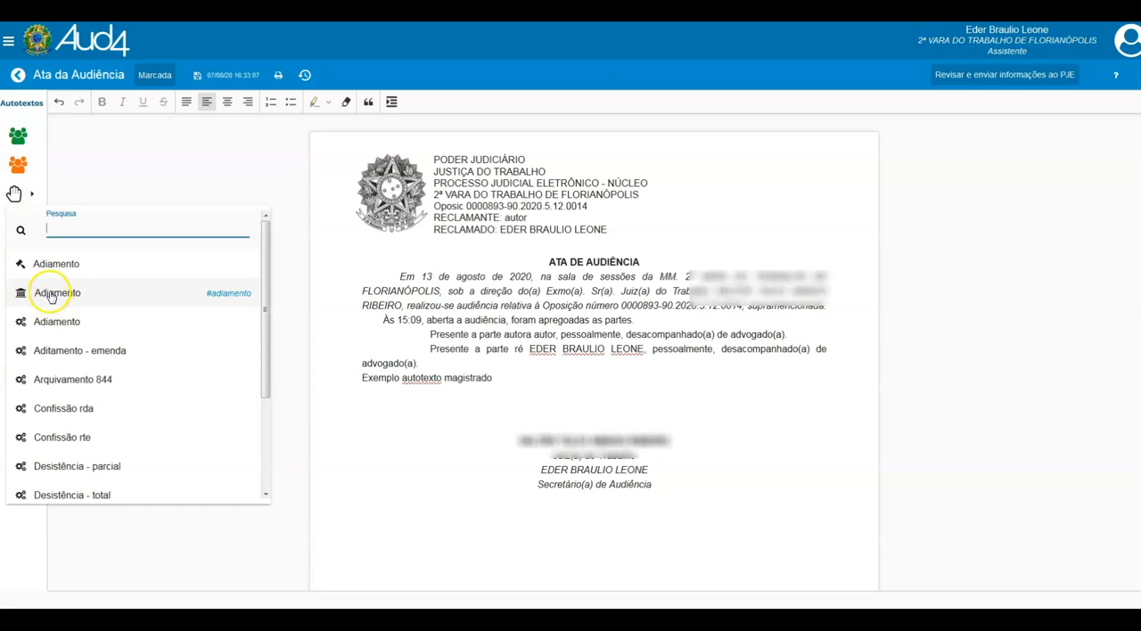
{"action": "left_click", "coordinate": [51, 292]}
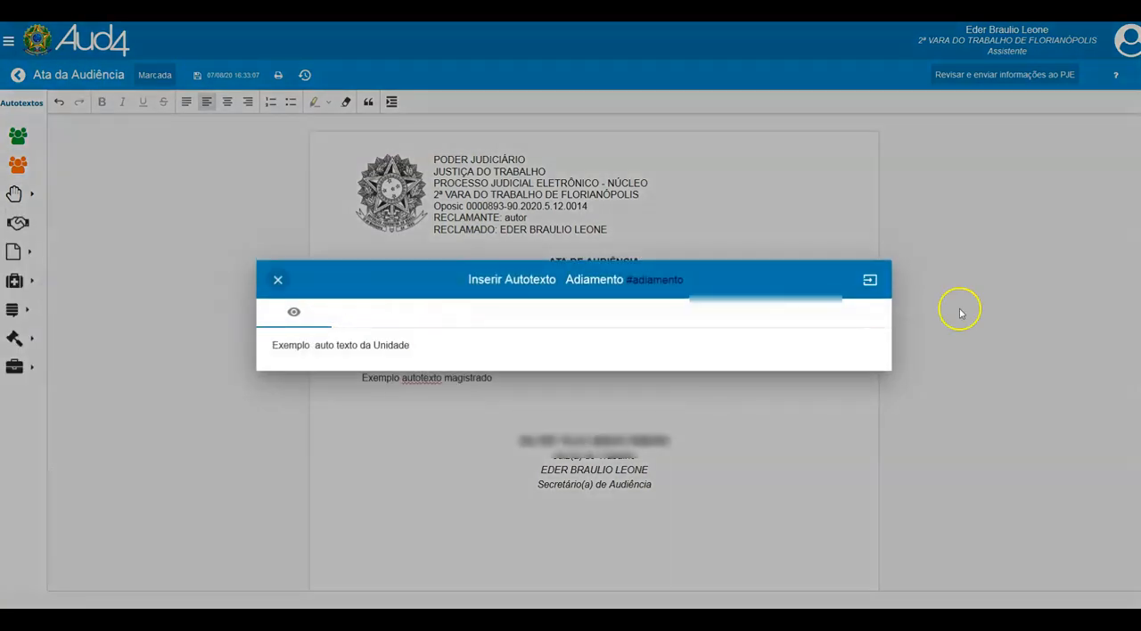
{"action": "left_click", "coordinate": [870, 282]}
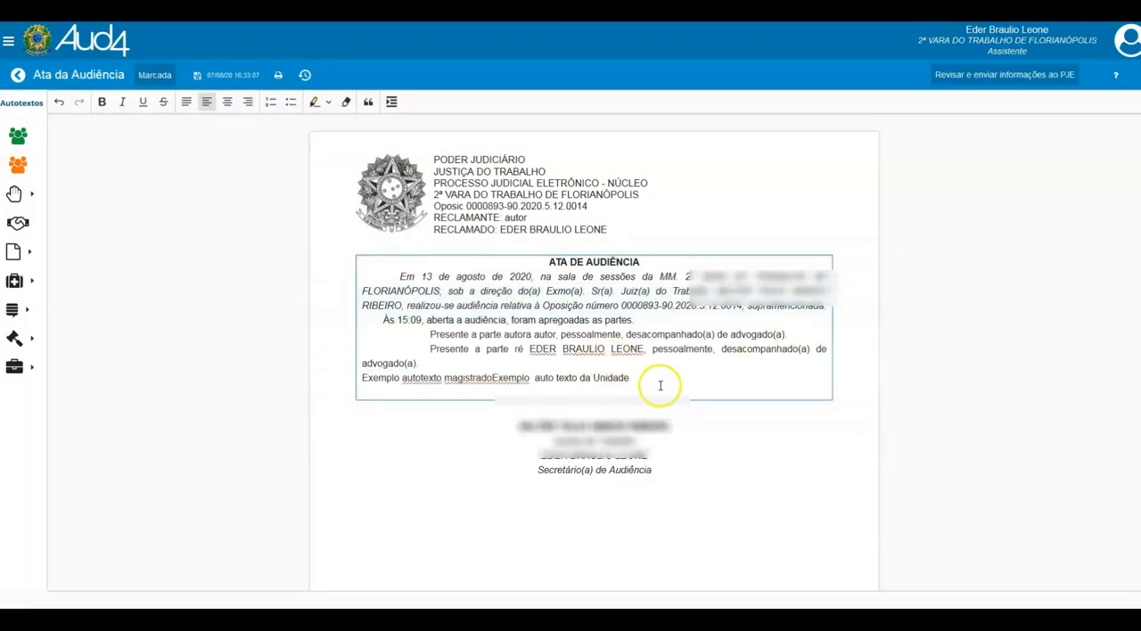
- Insert the system's standard Adiamento autotext on a new line with the postponement date 14/01/2021
{"action": "key", "text": "Return"}
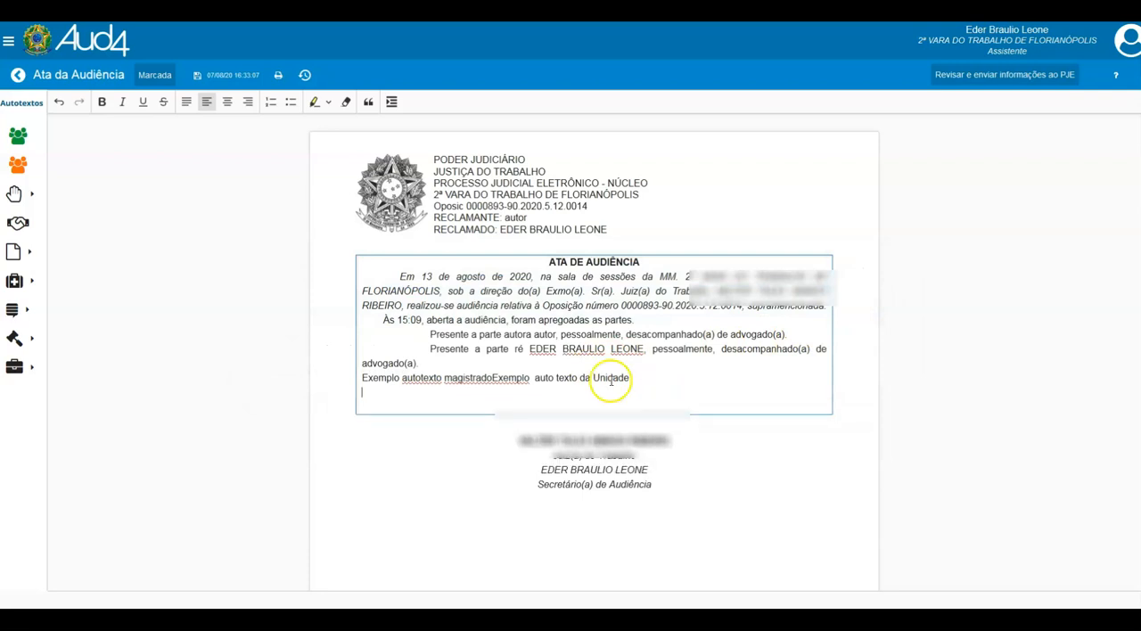
{"action": "left_click", "coordinate": [13, 195]}
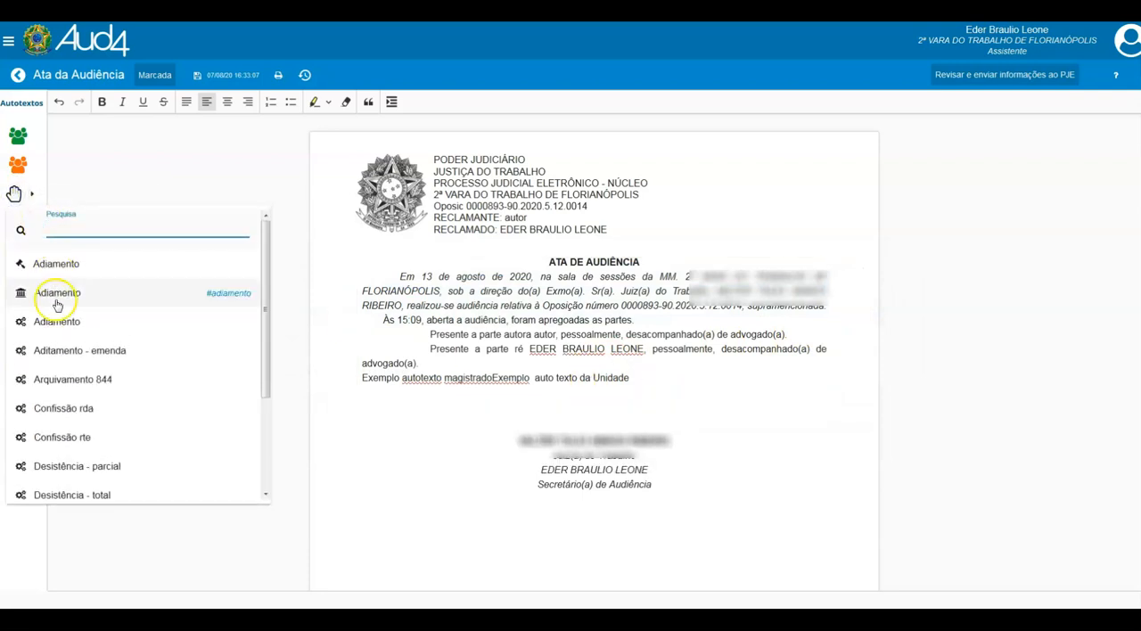
{"action": "left_click", "coordinate": [55, 323]}
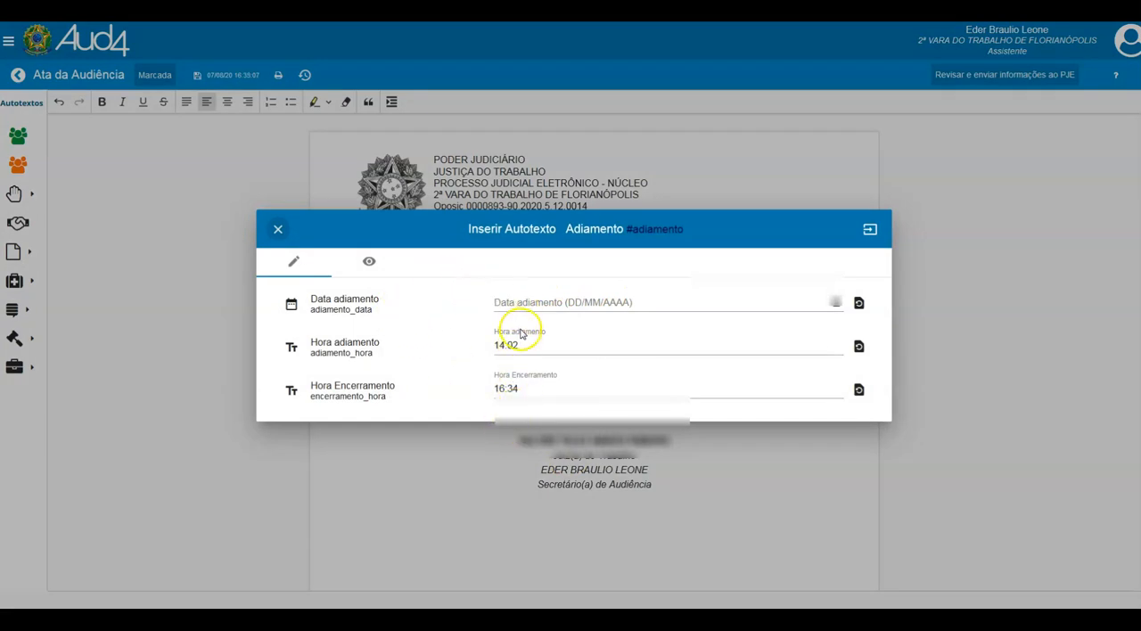
{"action": "left_click", "coordinate": [510, 302]}
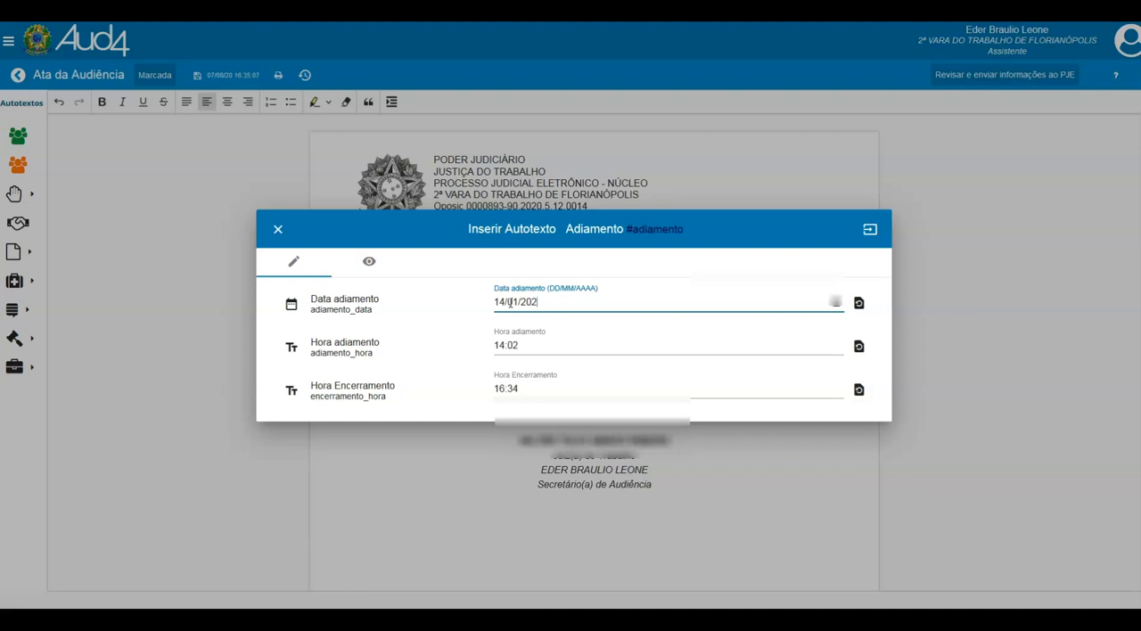
{"action": "left_click", "coordinate": [870, 229]}
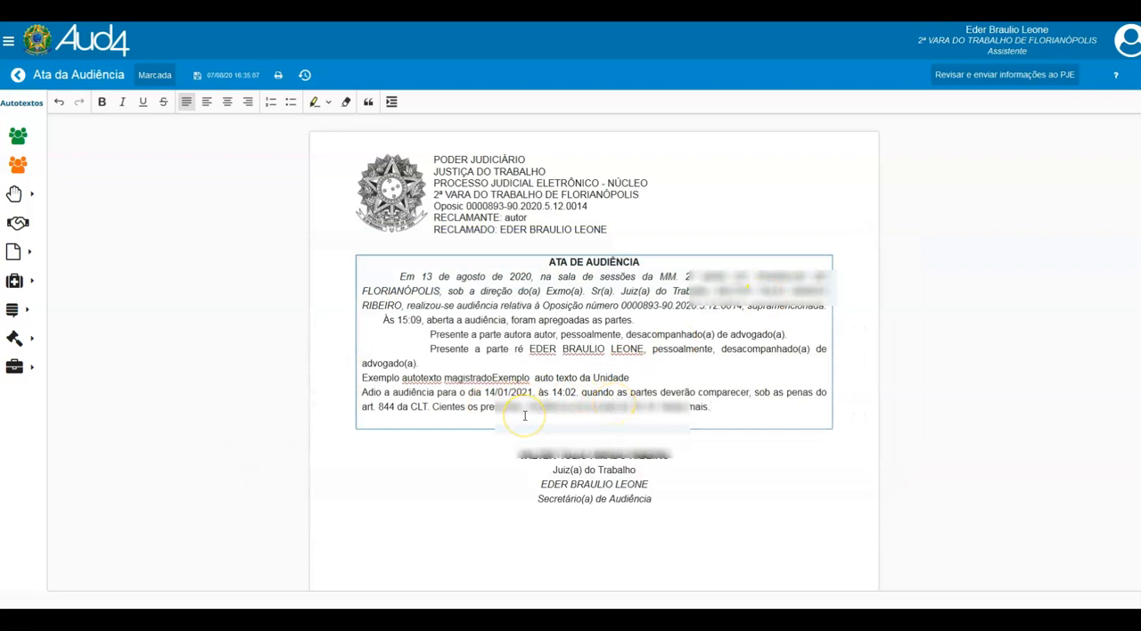
- Start the Conciliação autotext with principal R$40.000,00, 25 installments and a 20% penalty clause, and calculate the installments
{"action": "left_click", "coordinate": [18, 223]}
{"action": "left_click", "coordinate": [240, 265]}
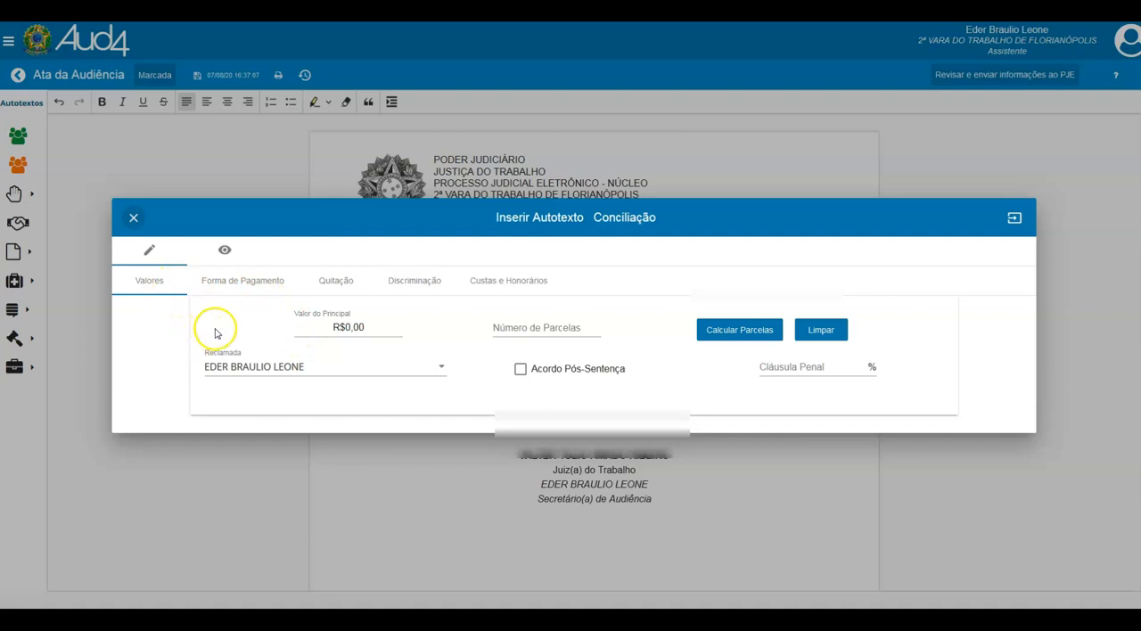
{"action": "left_click", "coordinate": [348, 327]}
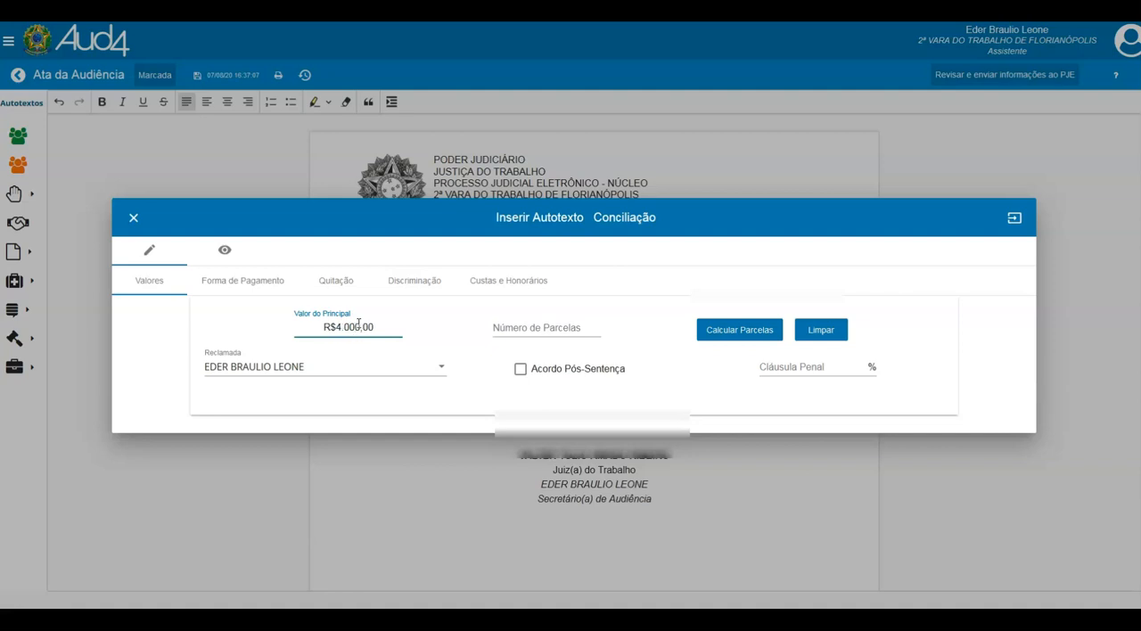
{"action": "left_click", "coordinate": [511, 330]}
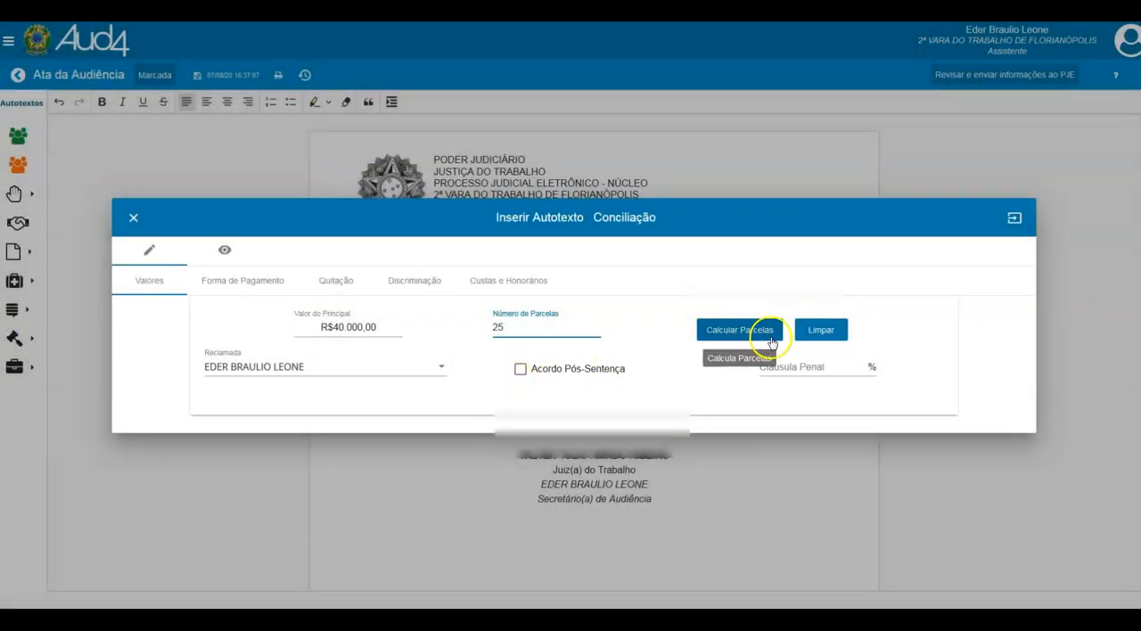
{"action": "left_click", "coordinate": [785, 369]}
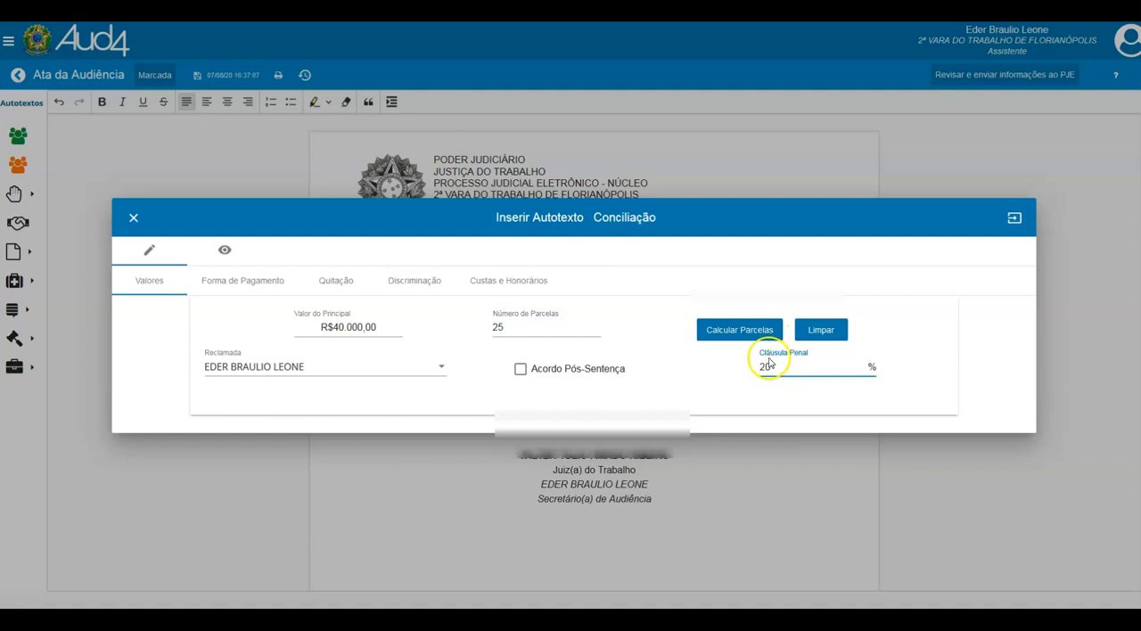
{"action": "left_click", "coordinate": [736, 331]}
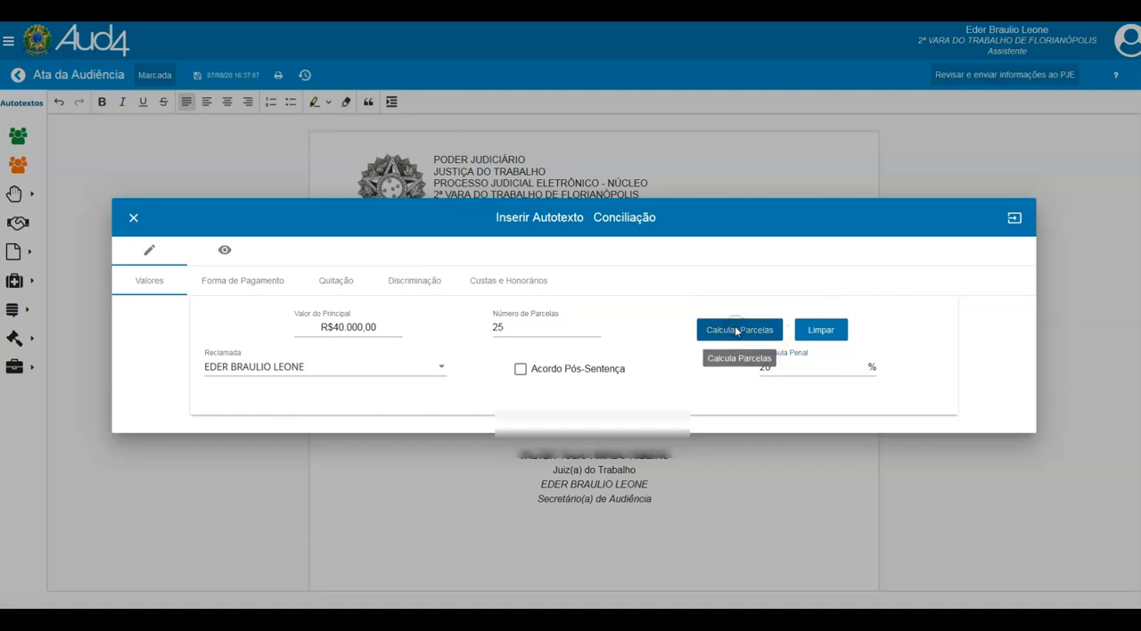
- Set the first installment's due date to 01/10/2020 and recalculate the dates from it
{"action": "scroll", "coordinate": [534, 428], "scroll_direction": "down", "scroll_amount": 4}
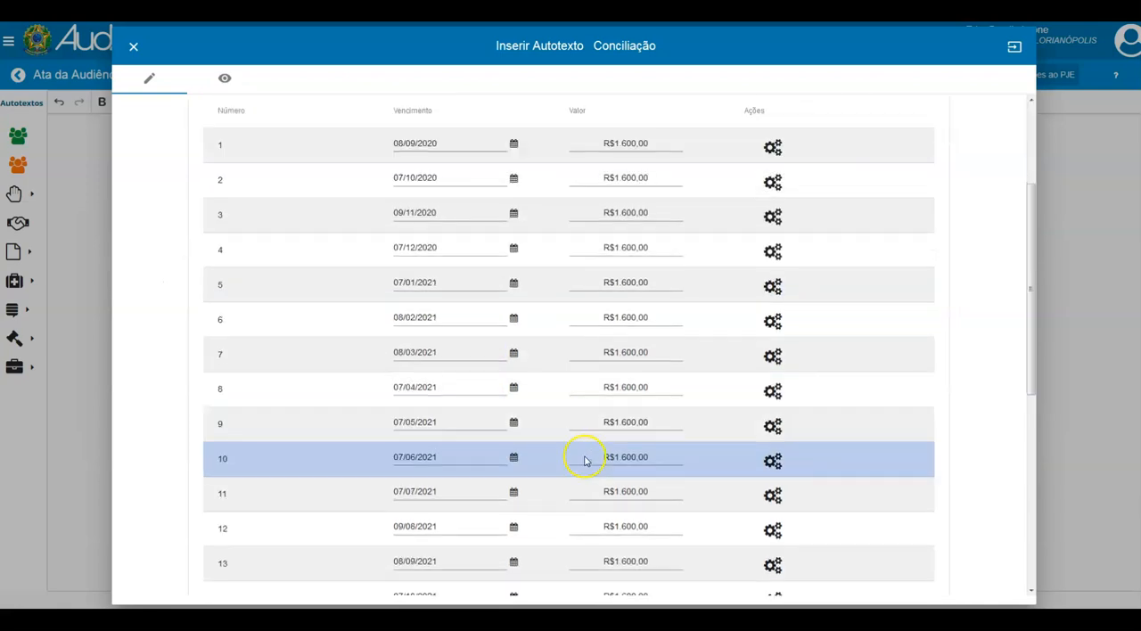
{"action": "scroll", "coordinate": [587, 461], "scroll_direction": "down", "scroll_amount": 1}
{"action": "scroll", "coordinate": [655, 250], "scroll_direction": "up", "scroll_amount": 2}
{"action": "scroll", "coordinate": [614, 417], "scroll_direction": "down", "scroll_amount": 1}
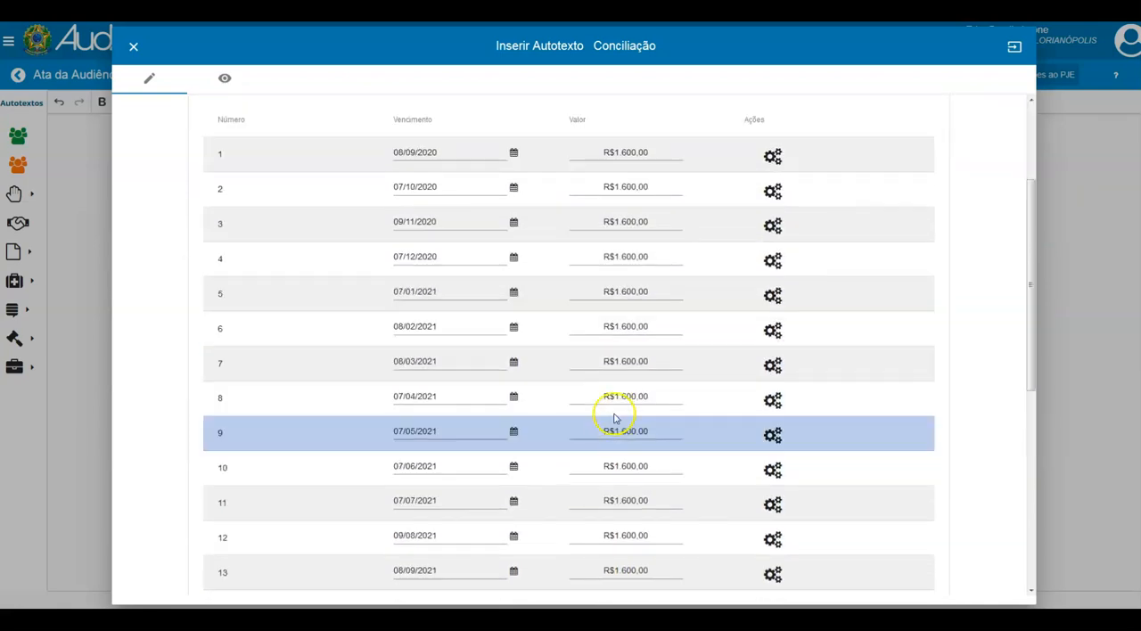
{"action": "scroll", "coordinate": [614, 416], "scroll_direction": "up", "scroll_amount": 2}
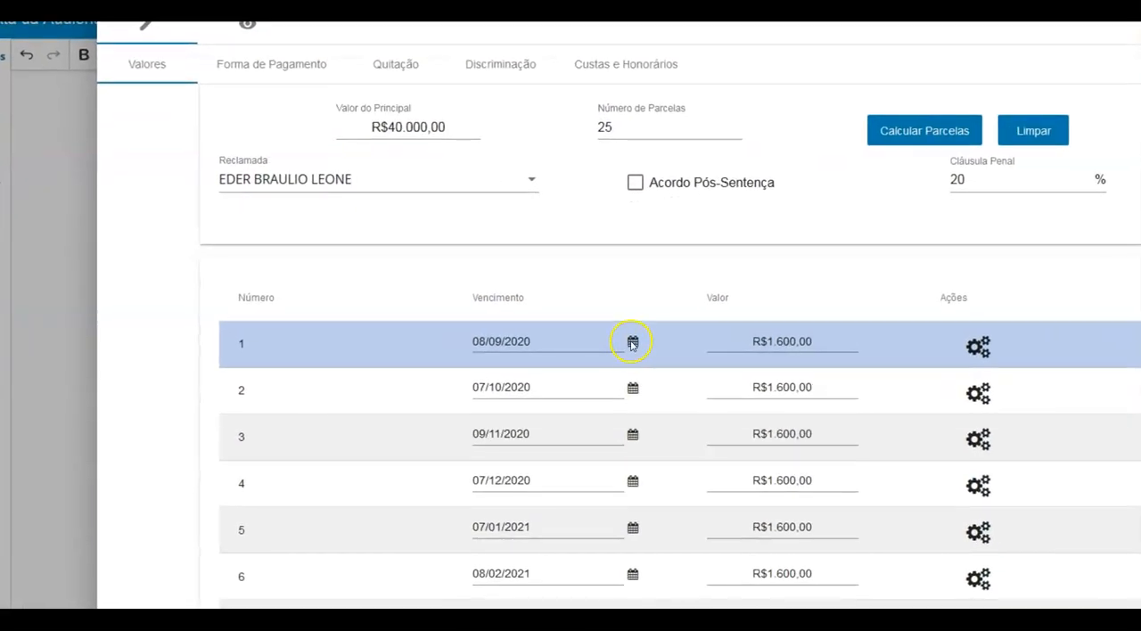
{"action": "left_click", "coordinate": [632, 343]}
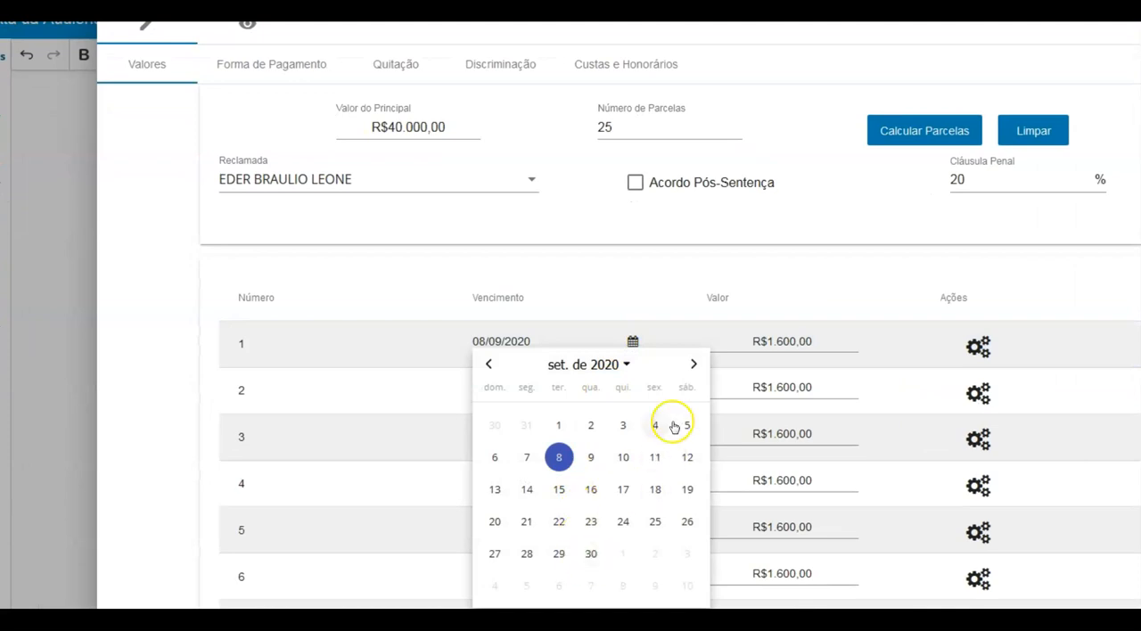
{"action": "left_click", "coordinate": [694, 364]}
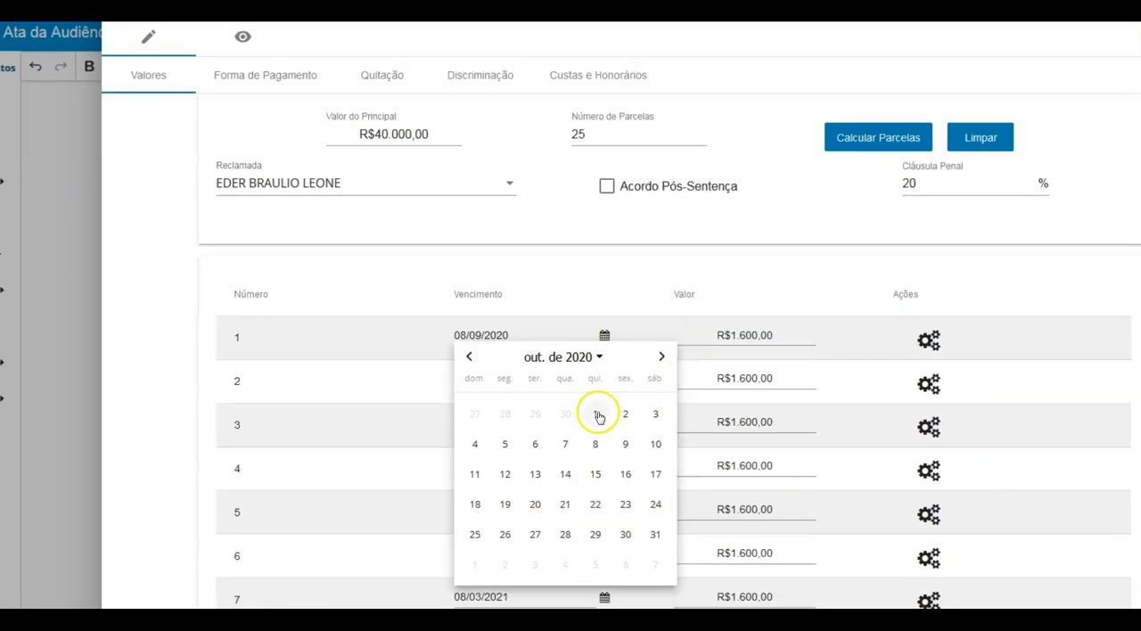
{"action": "left_click", "coordinate": [596, 413]}
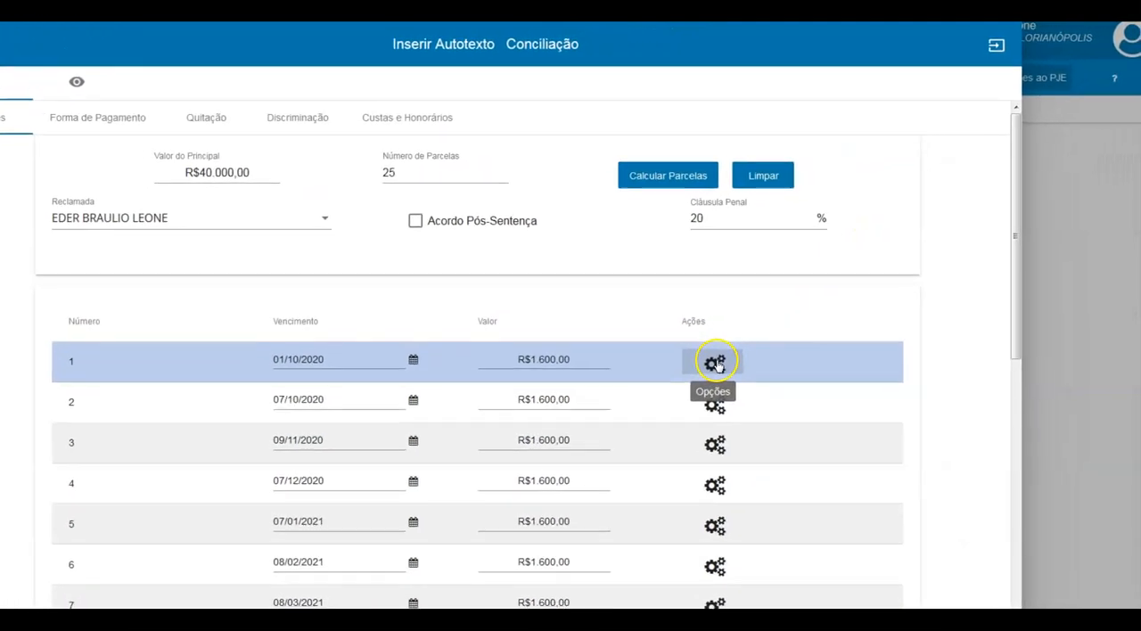
{"action": "left_click", "coordinate": [779, 319]}
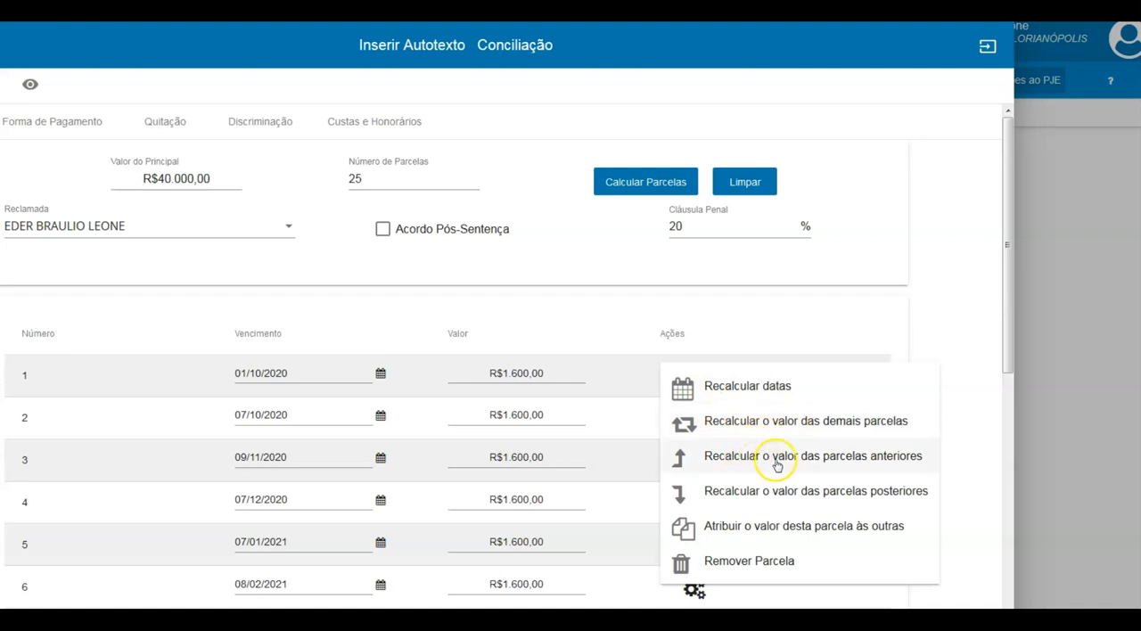
{"action": "left_click", "coordinate": [735, 393]}
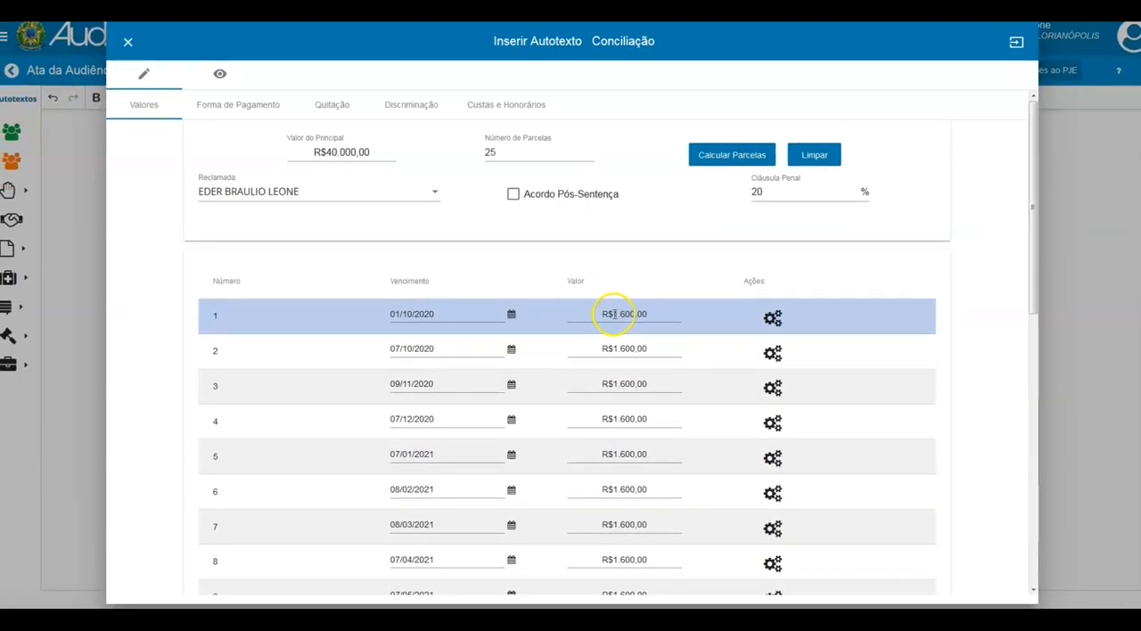
- Set the first installment's value to R$5.000,00 and recalculate the value of the remaining installments
{"action": "left_click", "coordinate": [500, 371]}
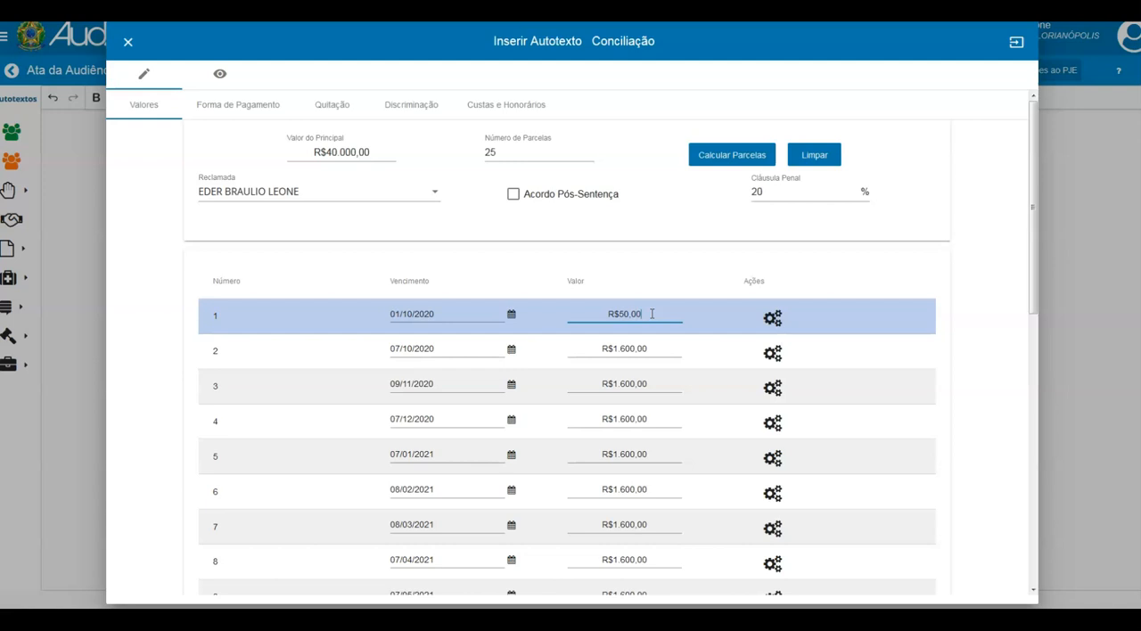
{"action": "left_click", "coordinate": [596, 276]}
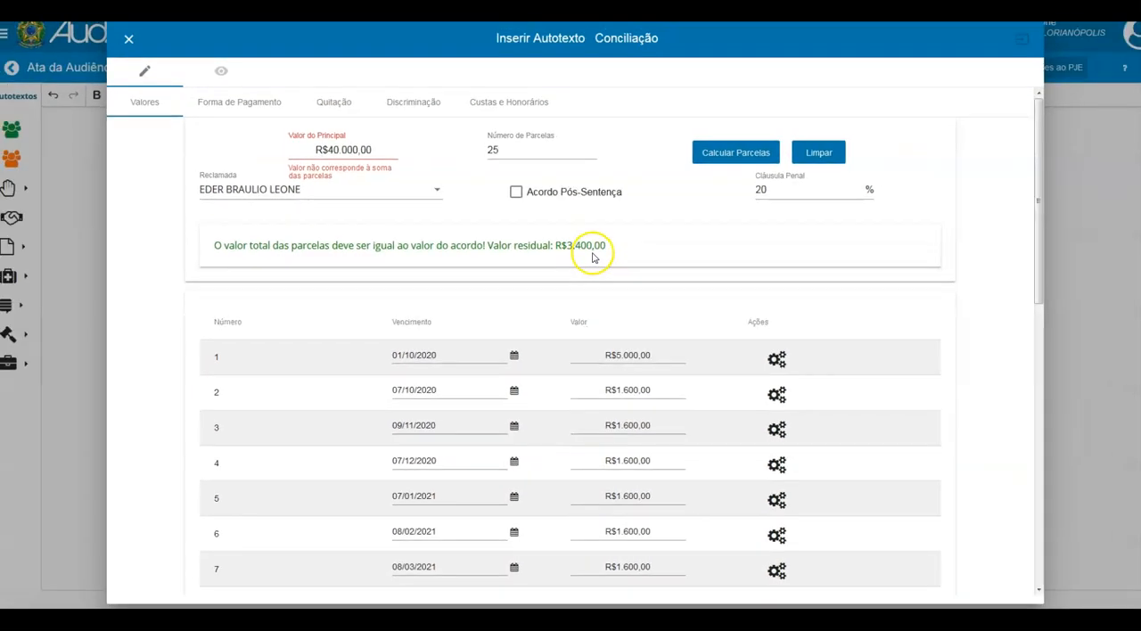
{"action": "left_click", "coordinate": [777, 359]}
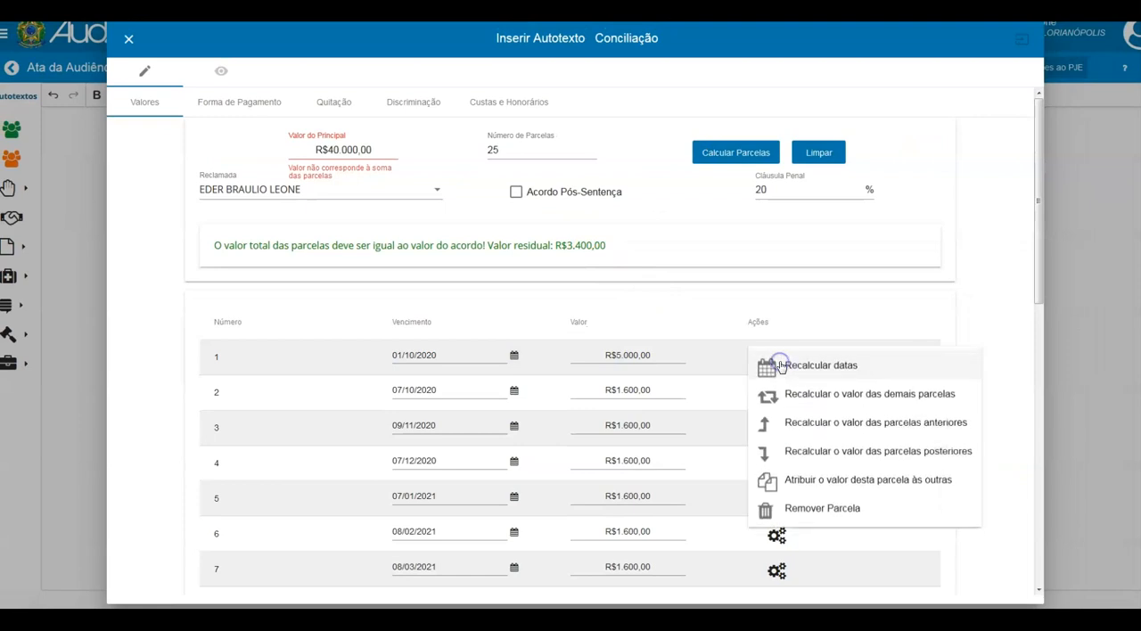
{"action": "left_click", "coordinate": [812, 405]}
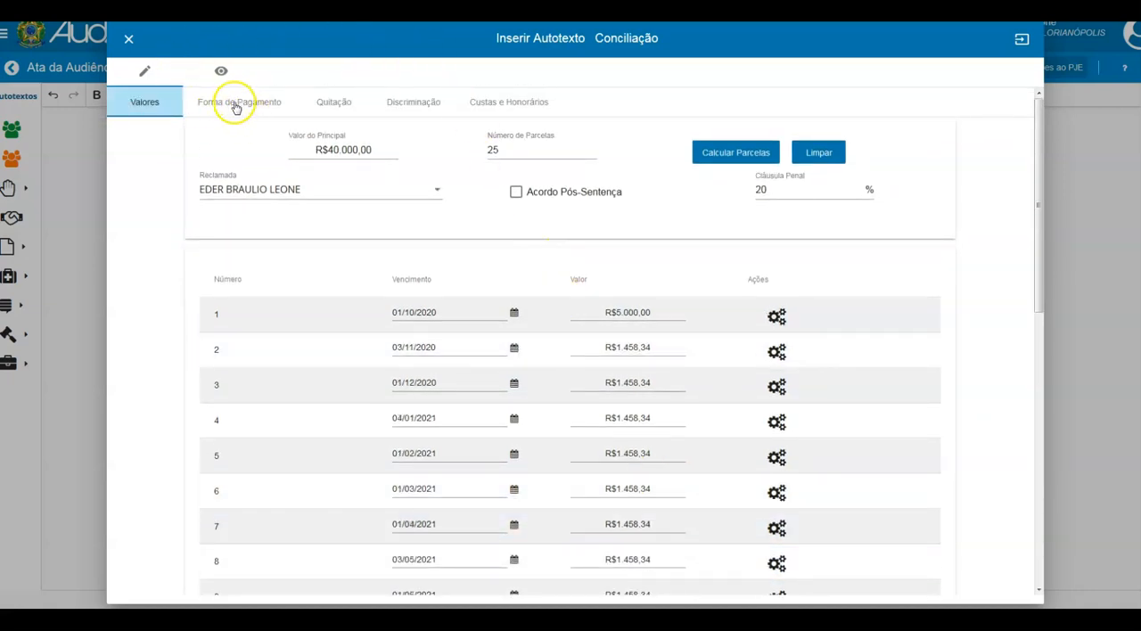
- Set the payment method to "Diretamente no escritório dos procuradores da parte autora" and view the Quitação options
{"action": "left_click", "coordinate": [235, 103]}
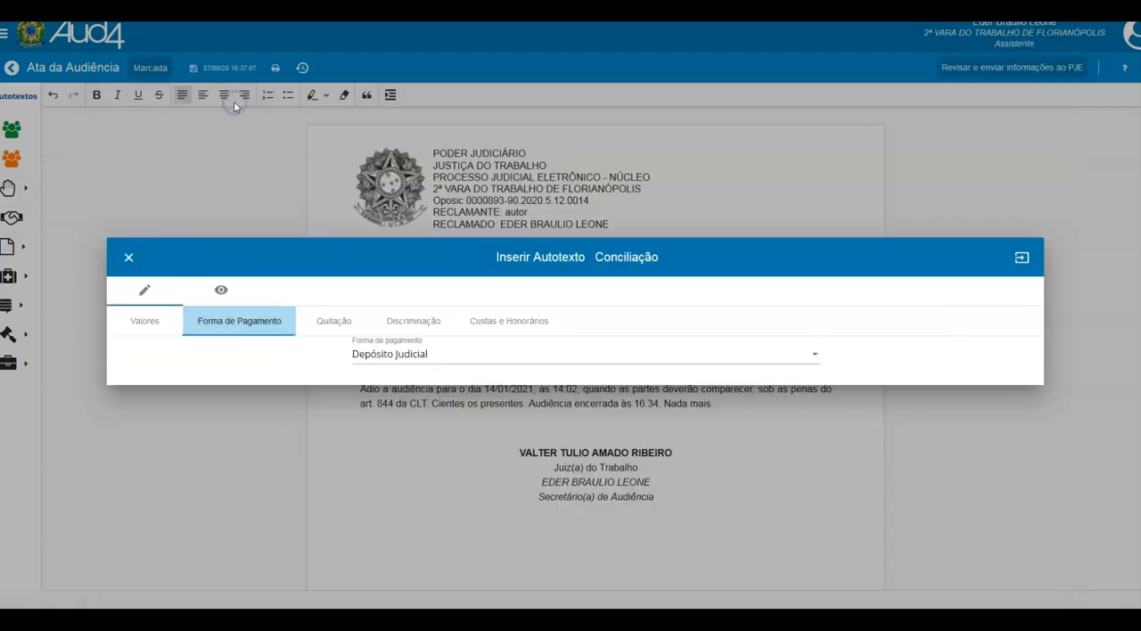
{"action": "left_click", "coordinate": [406, 356]}
{"action": "left_click", "coordinate": [407, 330]}
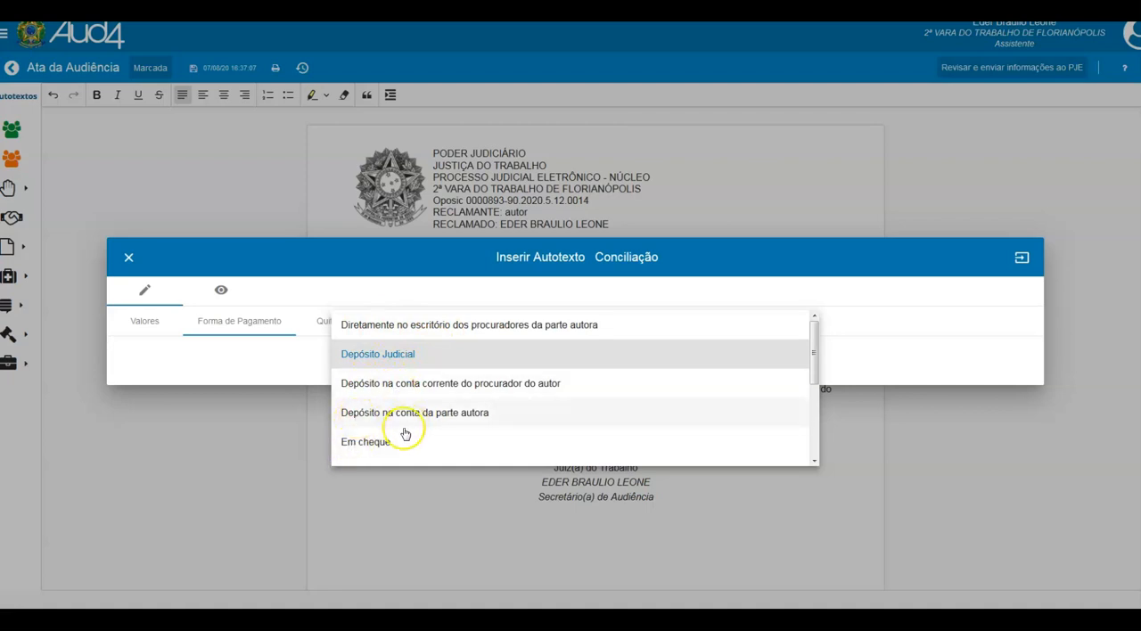
{"action": "left_click", "coordinate": [381, 324]}
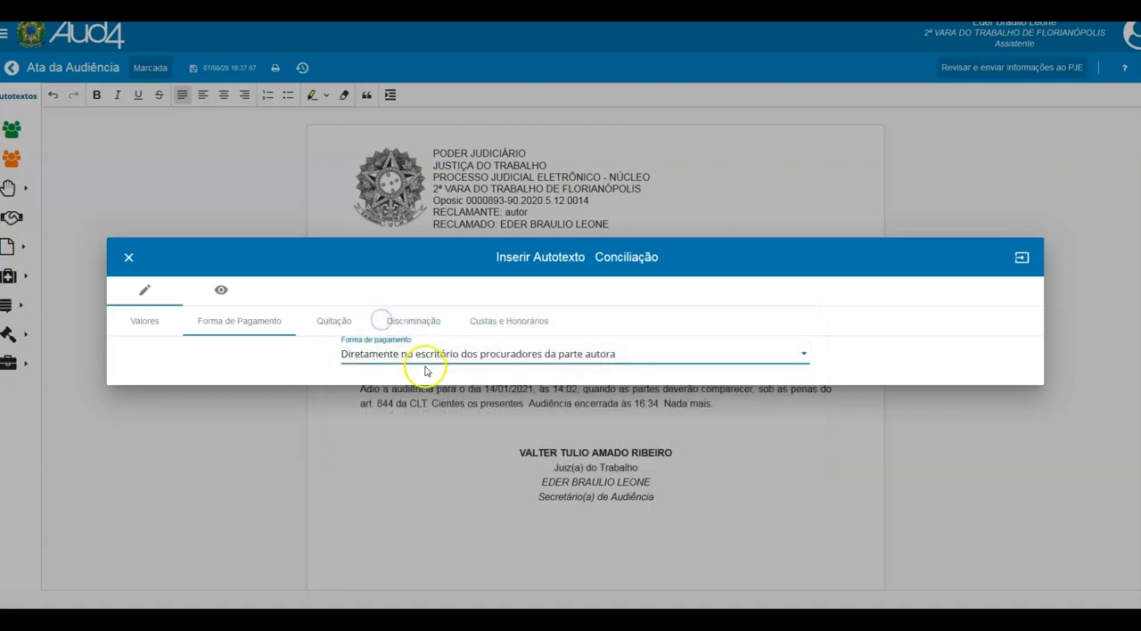
{"action": "left_click", "coordinate": [335, 321]}
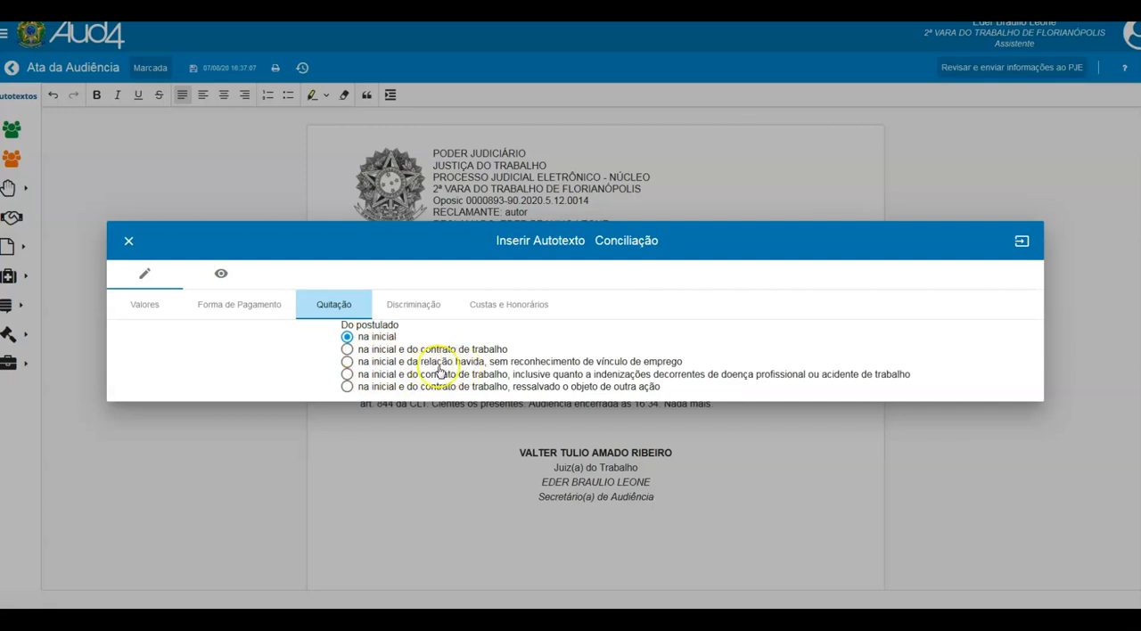
- Add an indemnity item named teste1 to the end of the Discriminação list
{"action": "left_click", "coordinate": [413, 309]}
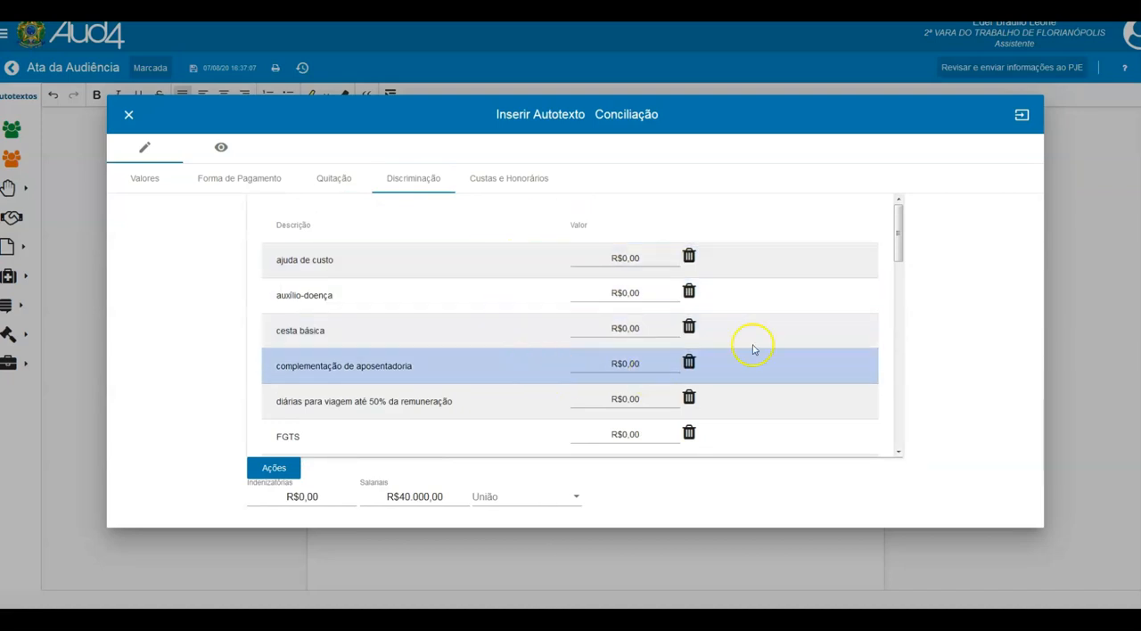
{"action": "left_click_drag", "start_coordinate": [895, 252], "coordinate": [897, 448]}
{"action": "left_click_drag", "start_coordinate": [897, 389], "coordinate": [898, 190]}
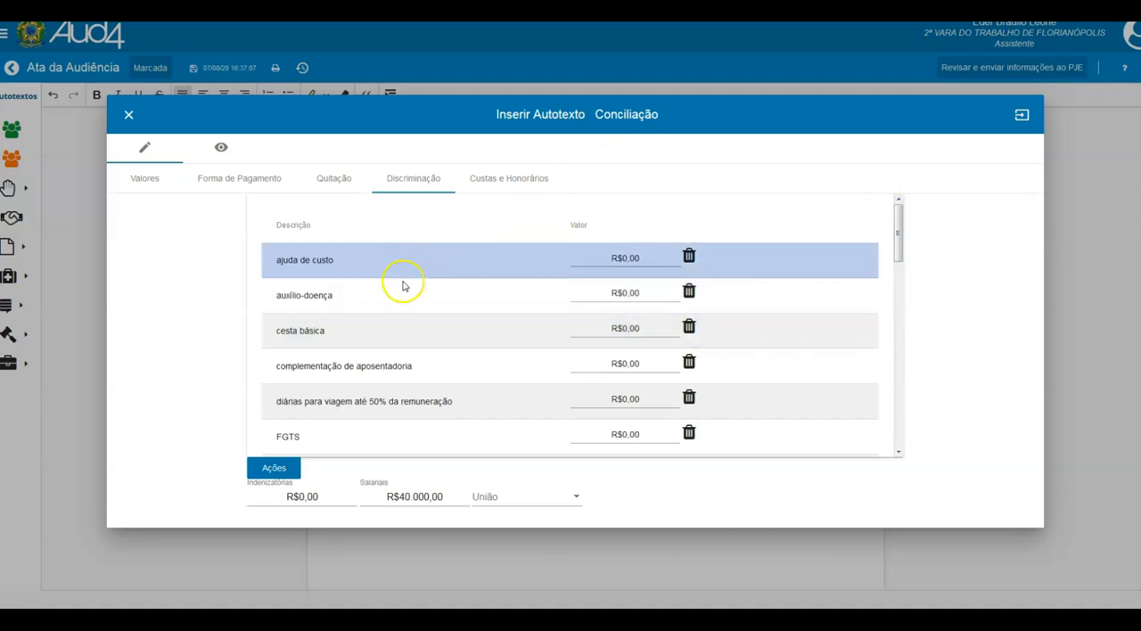
{"action": "scroll", "coordinate": [401, 303], "scroll_direction": "down", "scroll_amount": 5}
{"action": "scroll", "coordinate": [465, 348], "scroll_direction": "down", "scroll_amount": 3}
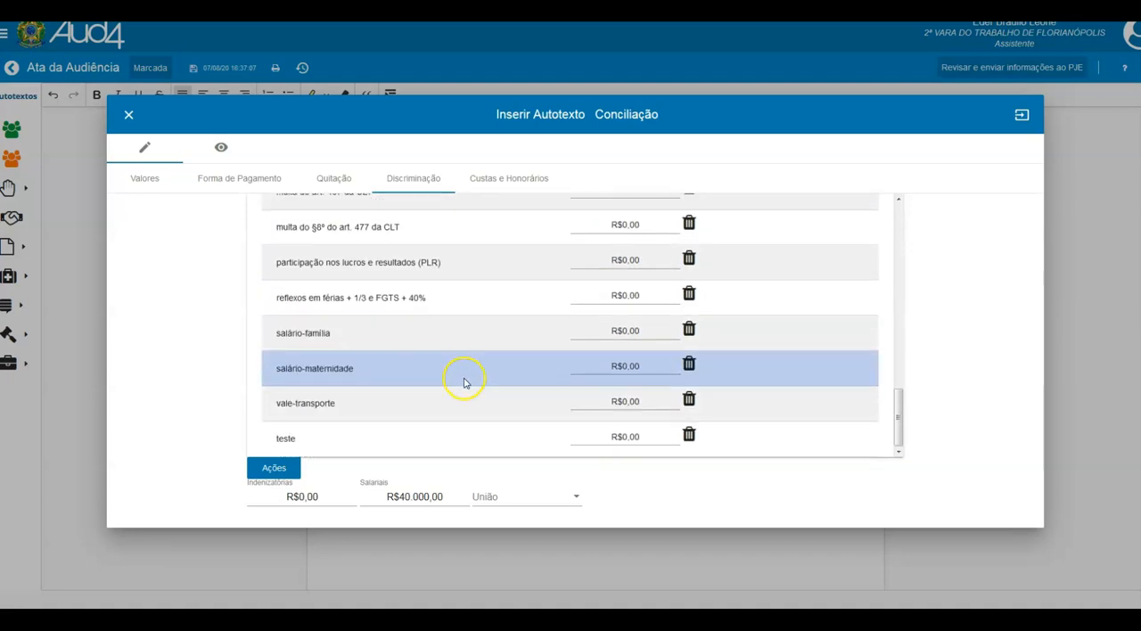
{"action": "left_click", "coordinate": [274, 468]}
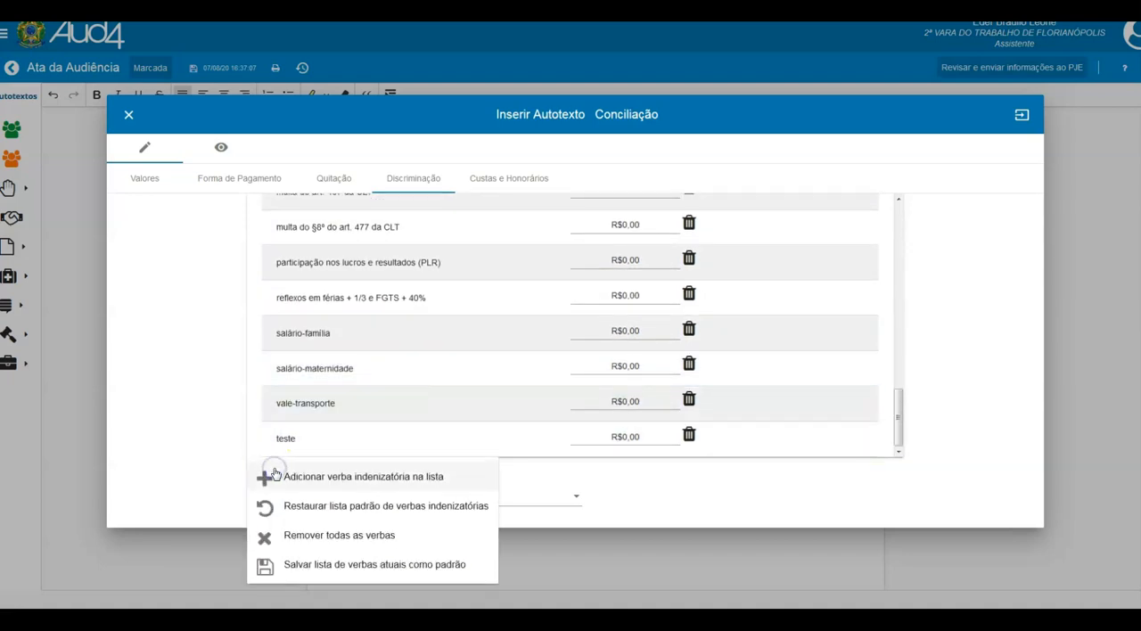
{"action": "left_click", "coordinate": [307, 478]}
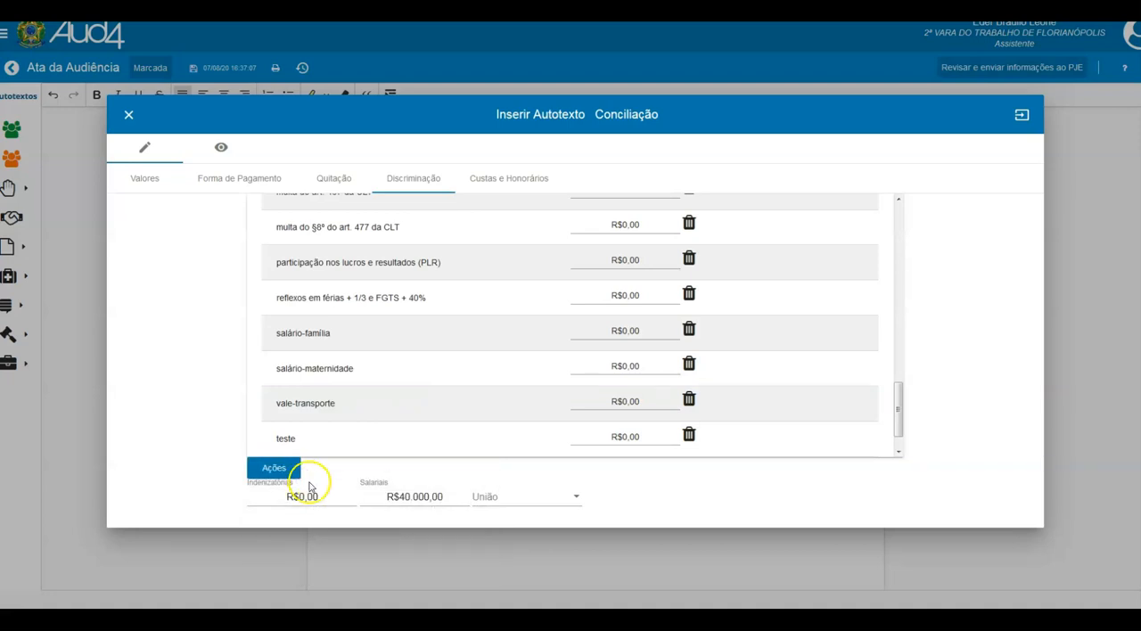
{"action": "left_click_drag", "start_coordinate": [899, 432], "coordinate": [889, 458]}
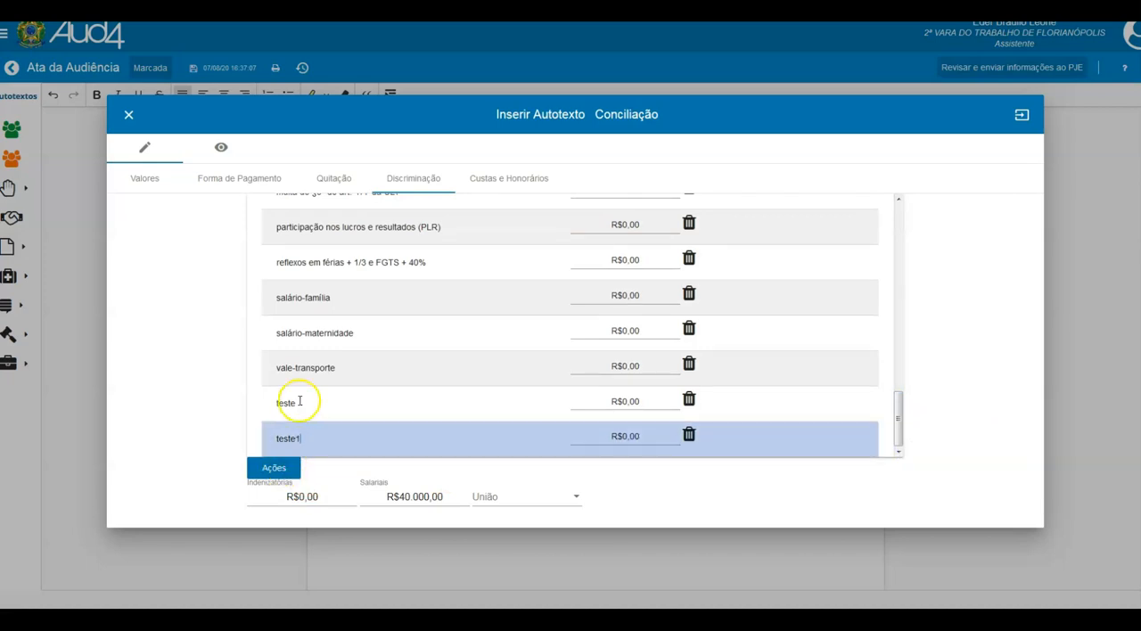
{"action": "key", "text": "Tab"}
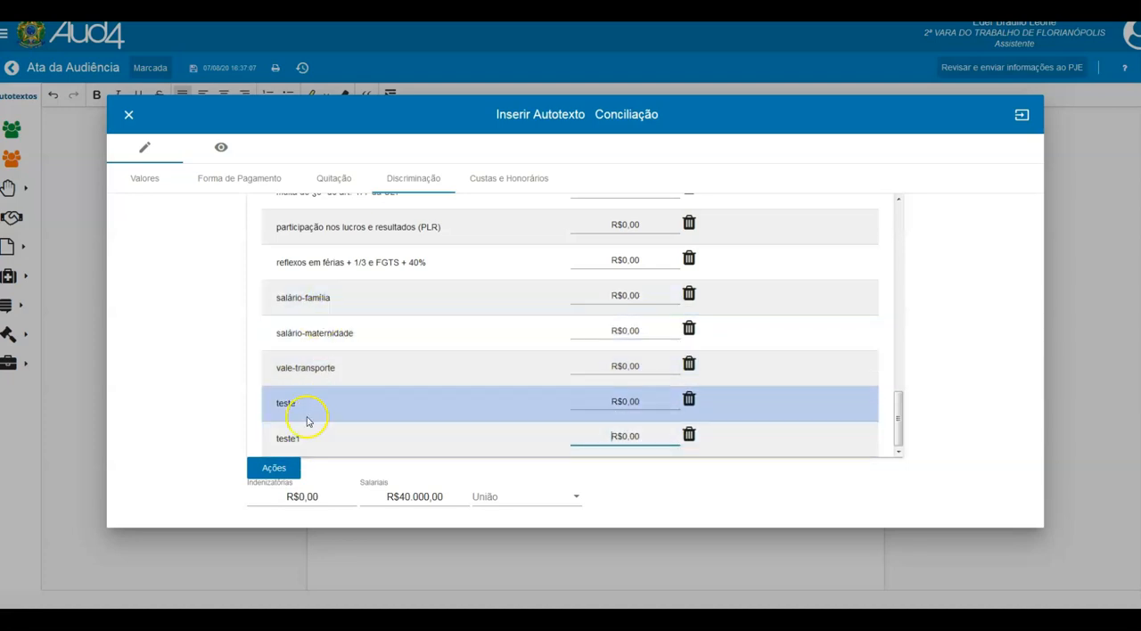
- Save the current list of indemnity items as the default and restore the standard list
{"action": "left_click", "coordinate": [276, 470]}
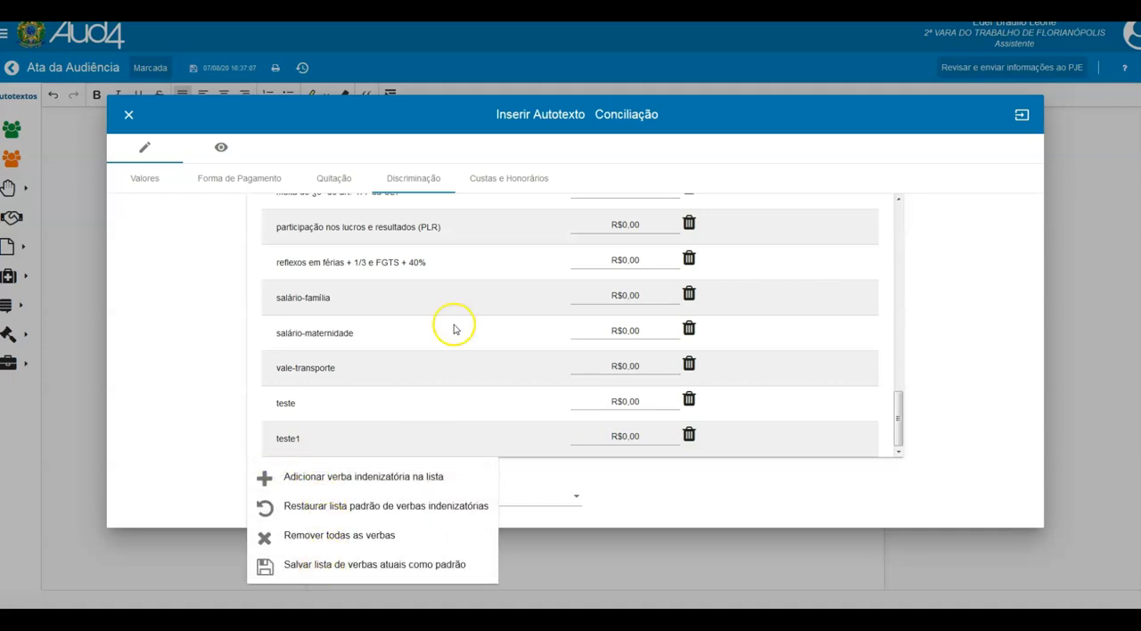
{"action": "left_click", "coordinate": [340, 568]}
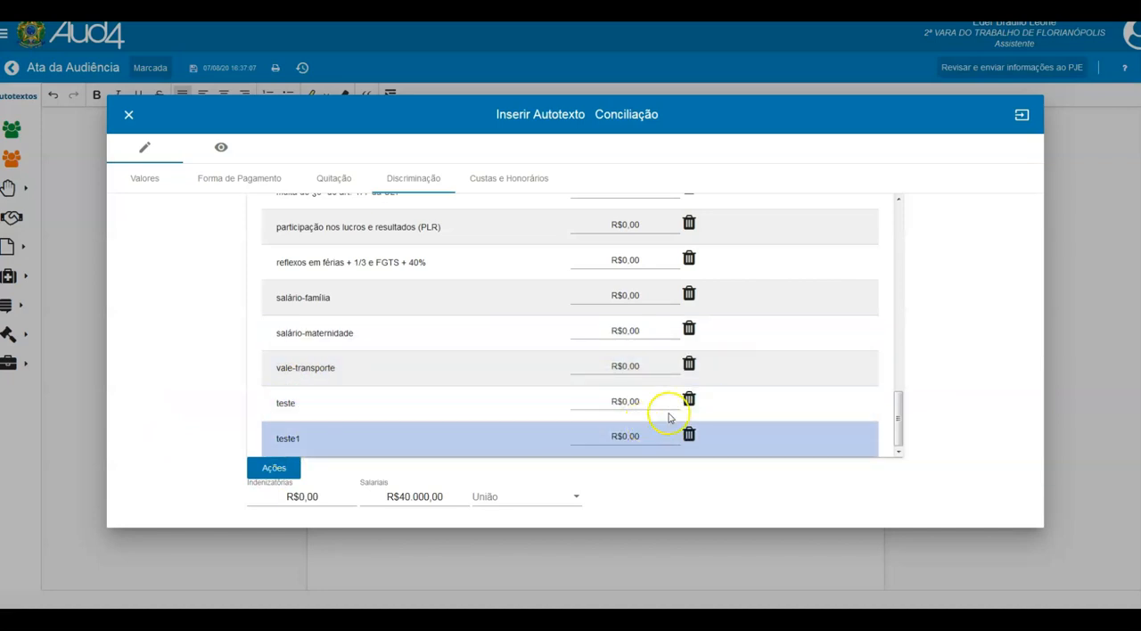
{"action": "left_click", "coordinate": [270, 468]}
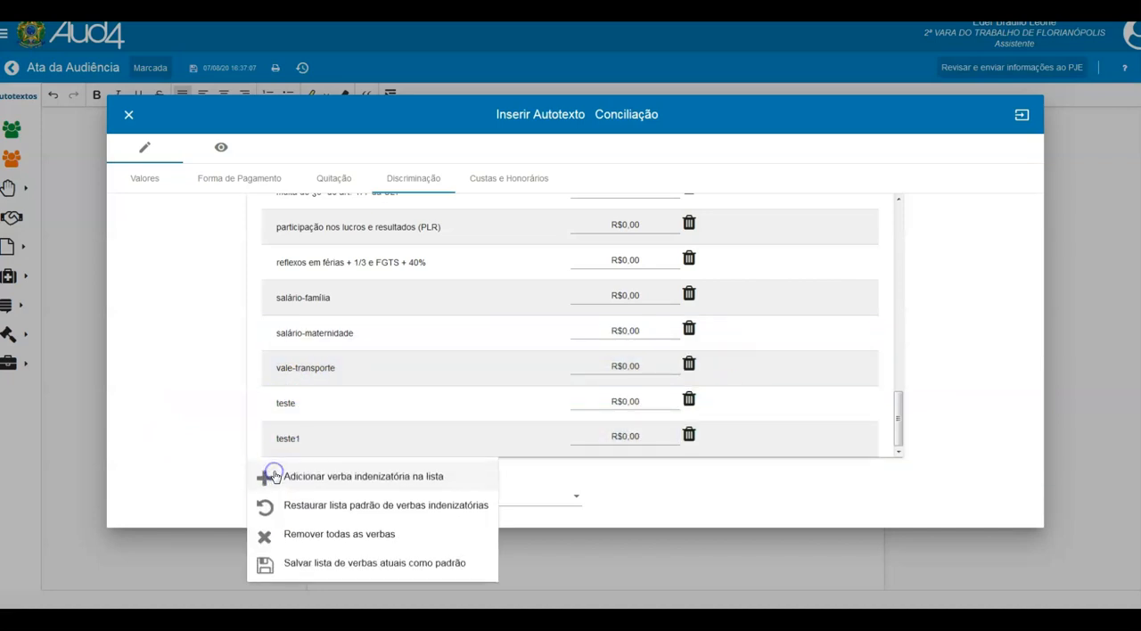
{"action": "left_click", "coordinate": [339, 514]}
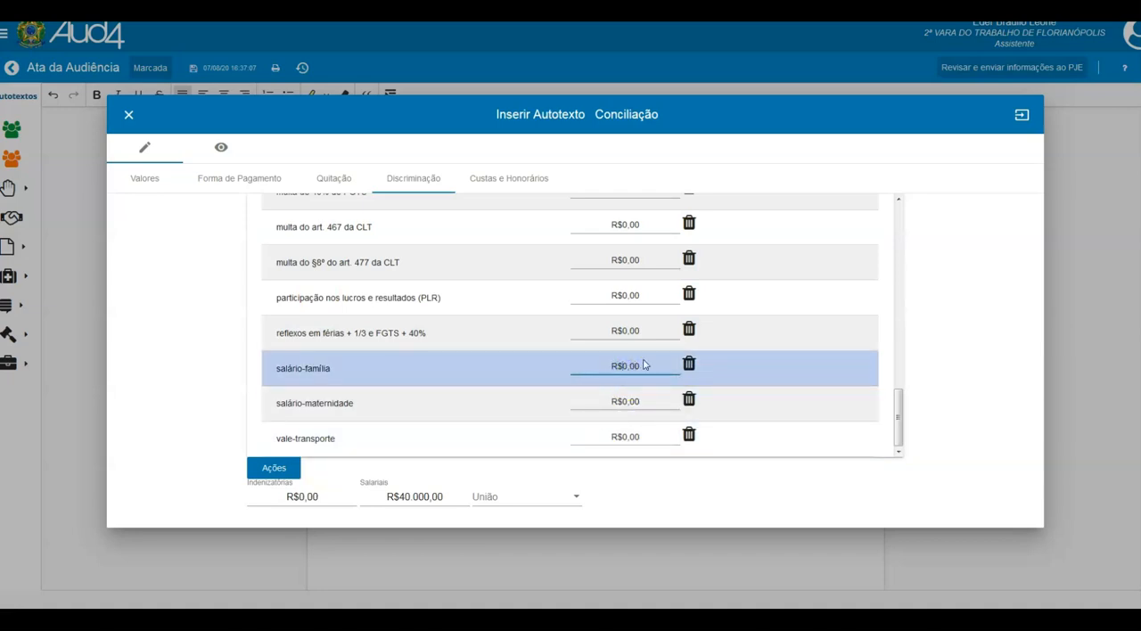
- Set the indemnity values of salário-família to R$10,00, salário-maternidade to R$0,10 and vale-transporte to R$100,00
{"action": "left_click", "coordinate": [642, 401]}
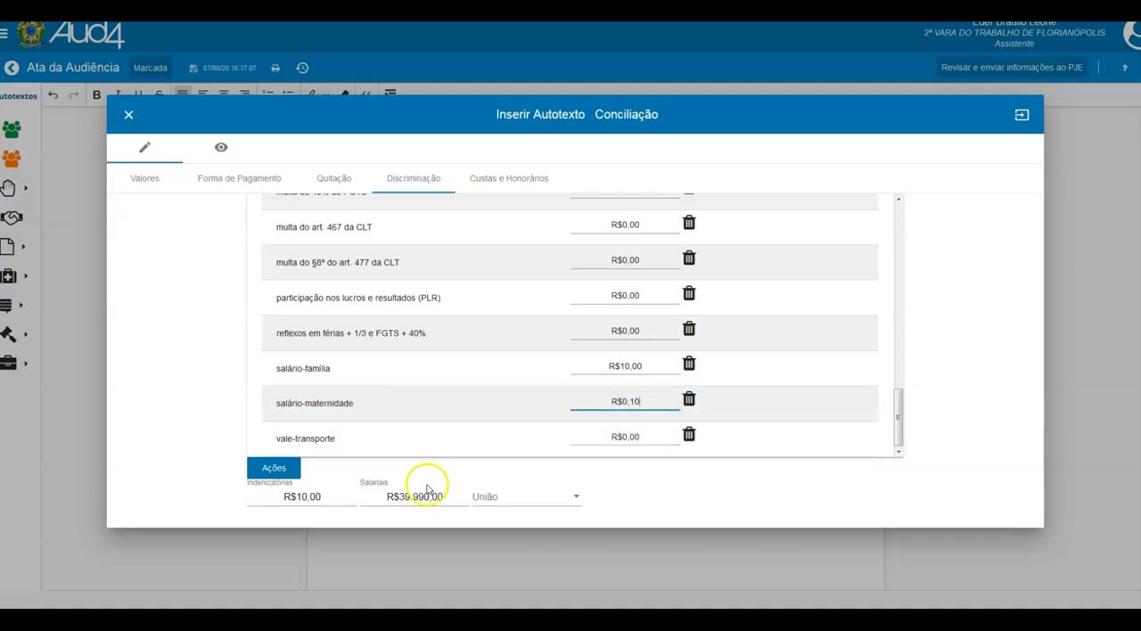
{"action": "left_click", "coordinate": [305, 497]}
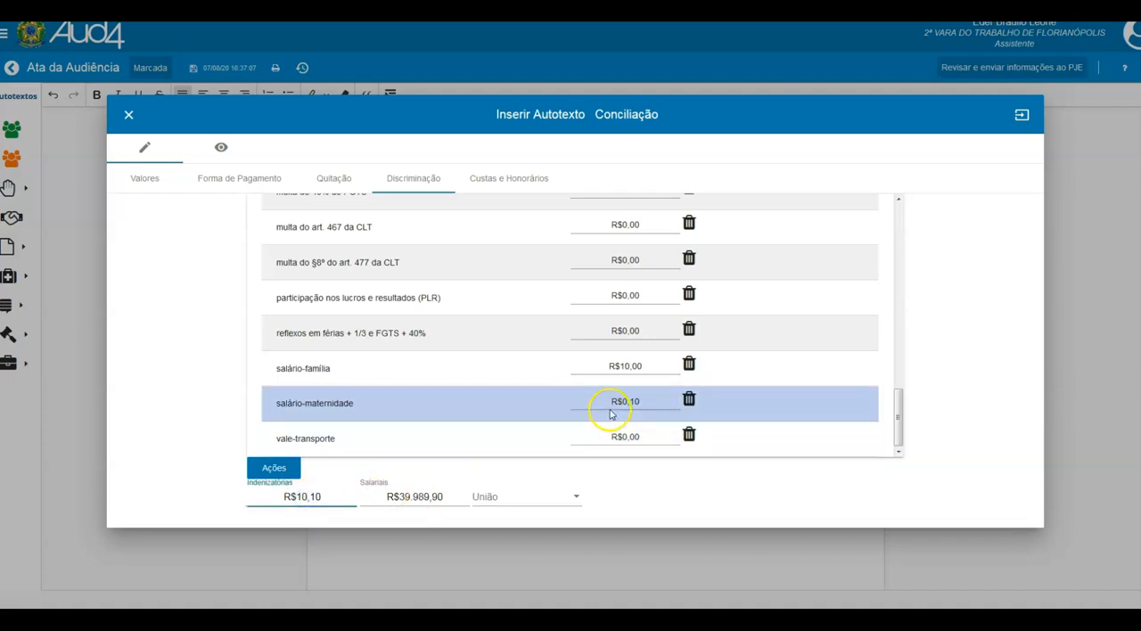
{"action": "left_click", "coordinate": [621, 436]}
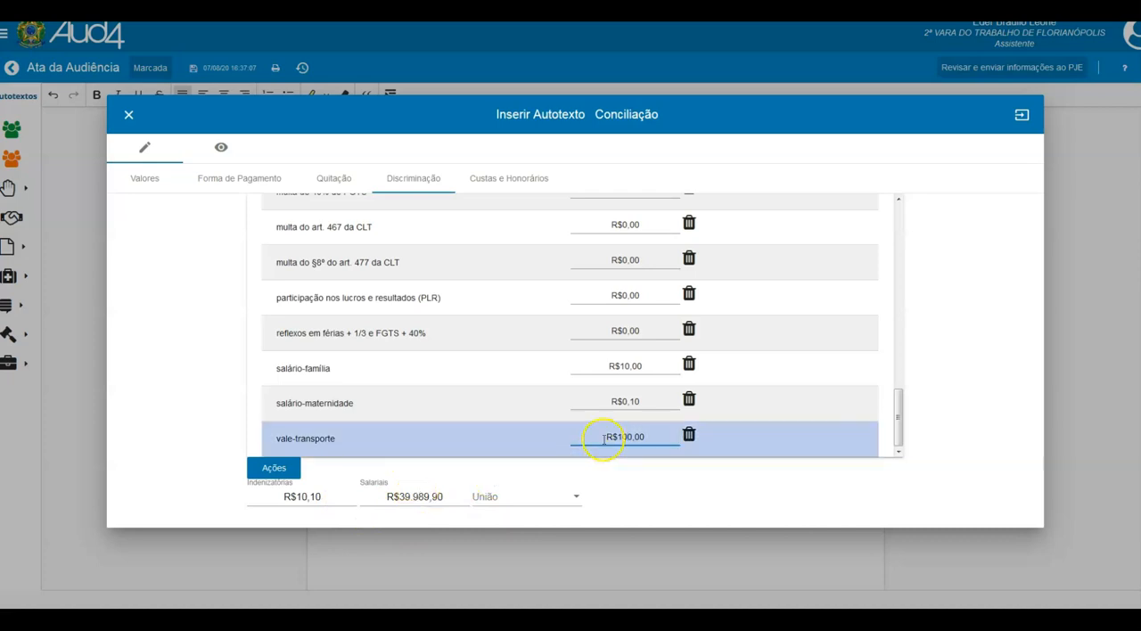
- Commit the vale-transporte value and set the União option to "Deixa de intimar União"
{"action": "key", "text": "Tab"}
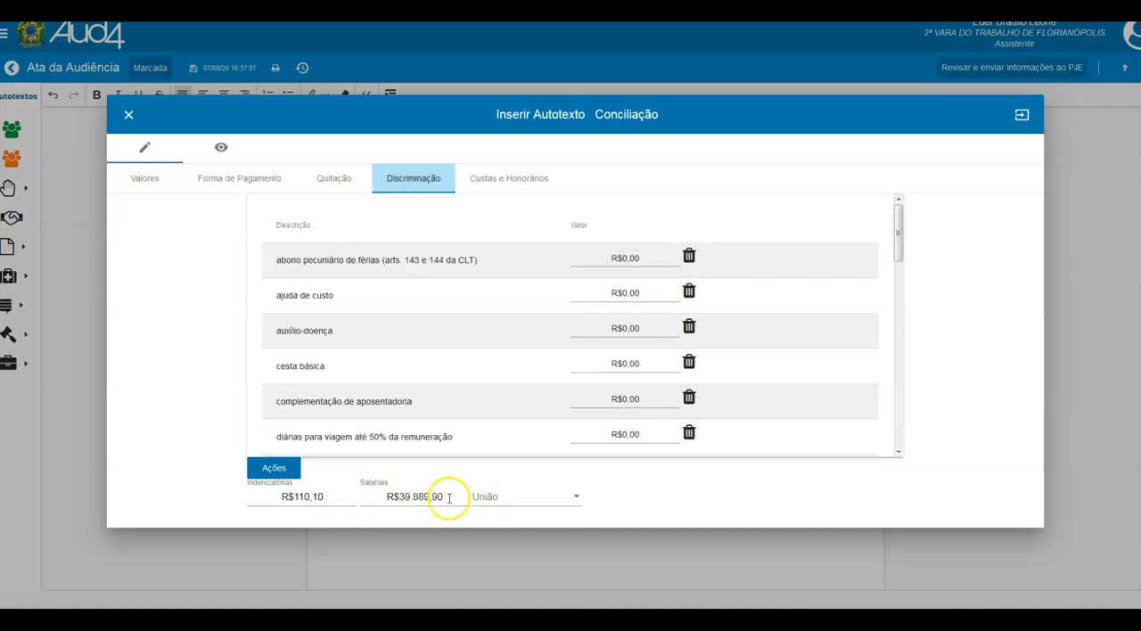
{"action": "left_click", "coordinate": [504, 502]}
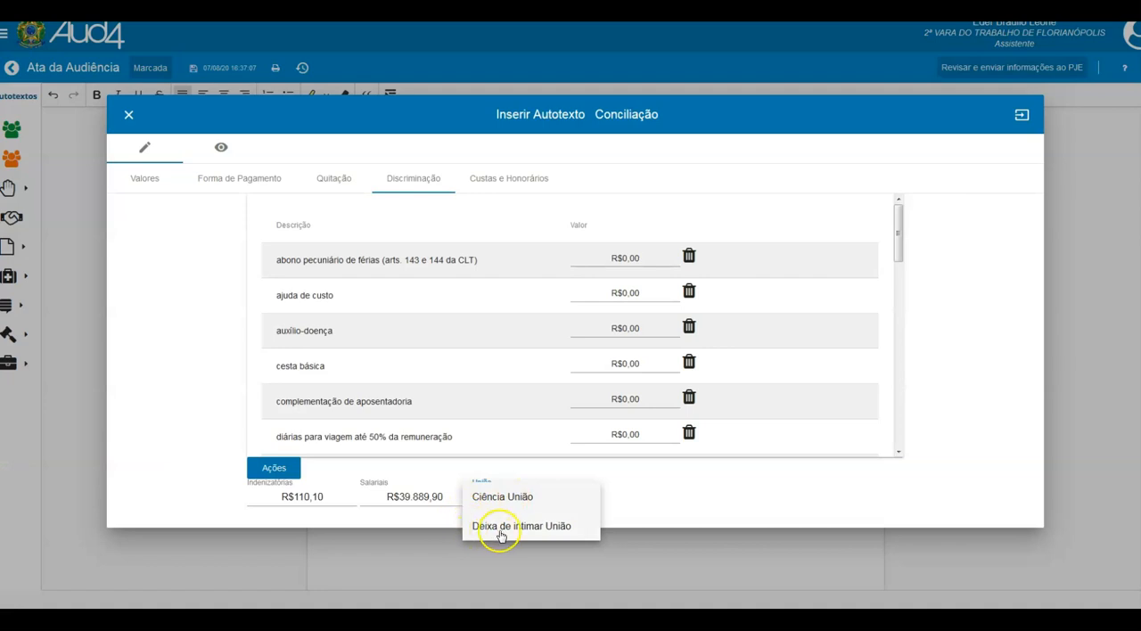
{"action": "left_click", "coordinate": [503, 530]}
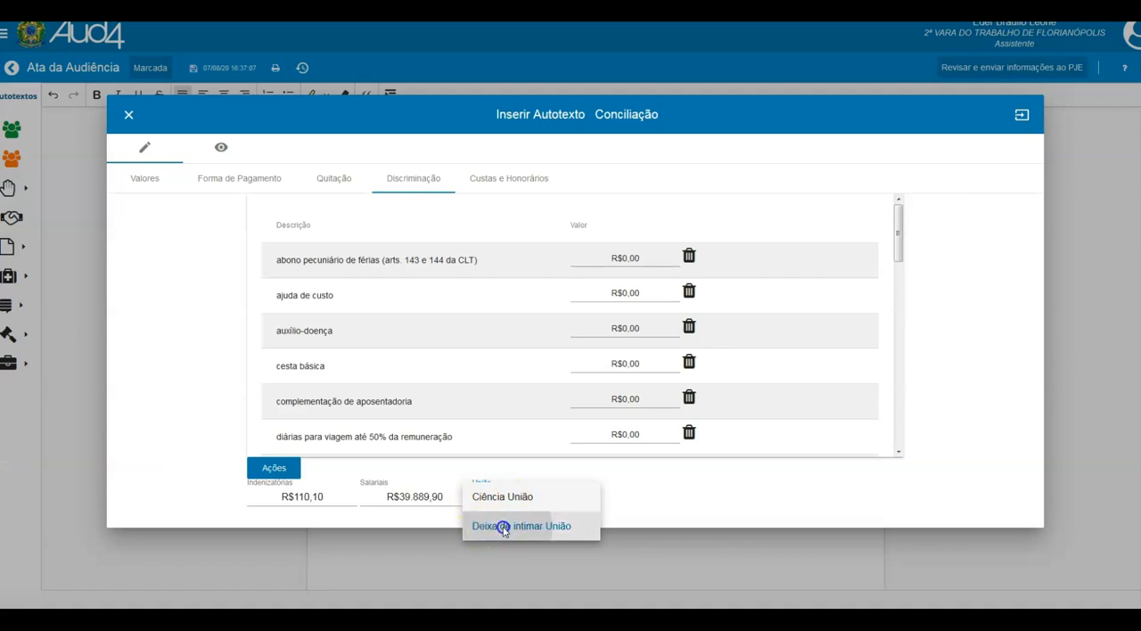
{"action": "left_click", "coordinate": [405, 181]}
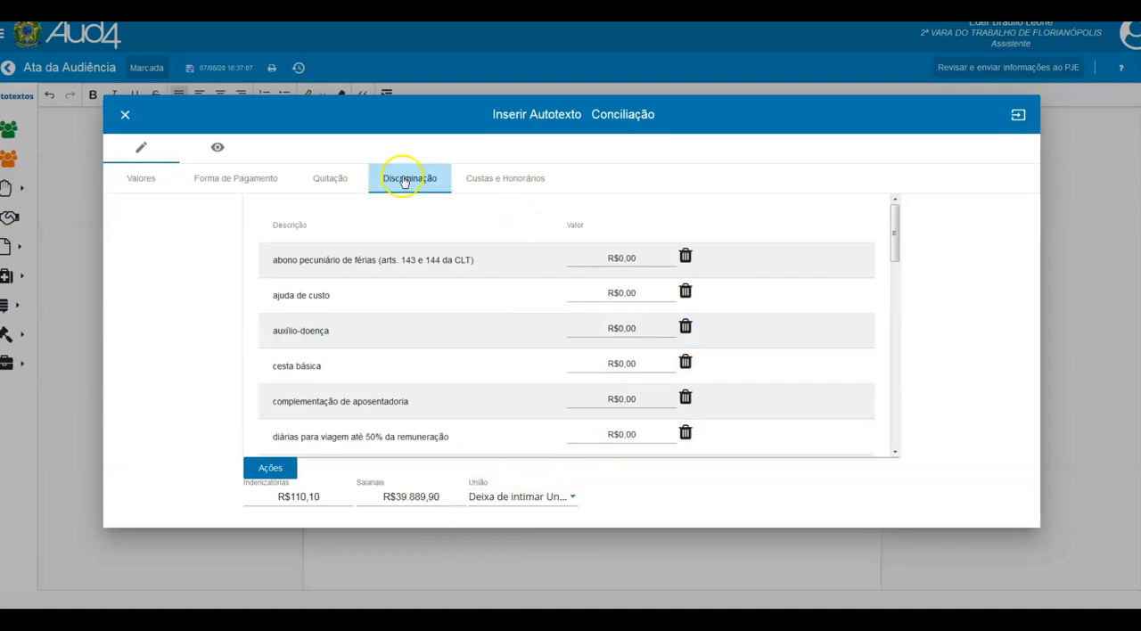
- Set the attorney fees to R$656,50 under Custas e Honorários and include them in the calculation base
{"action": "left_click", "coordinate": [497, 183]}
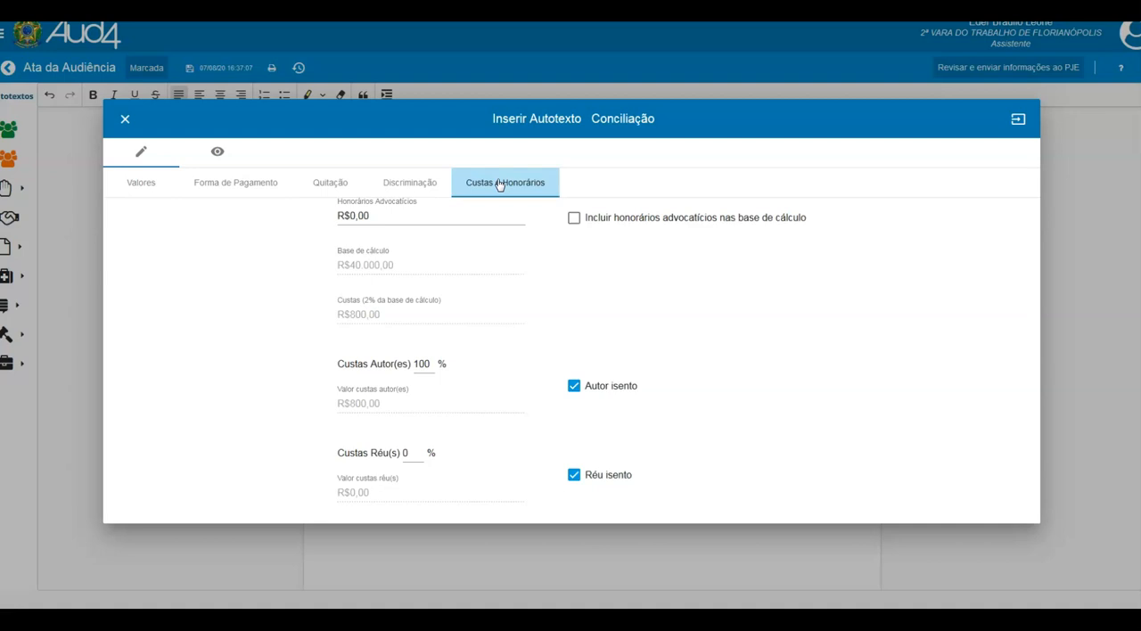
{"action": "left_click", "coordinate": [388, 216]}
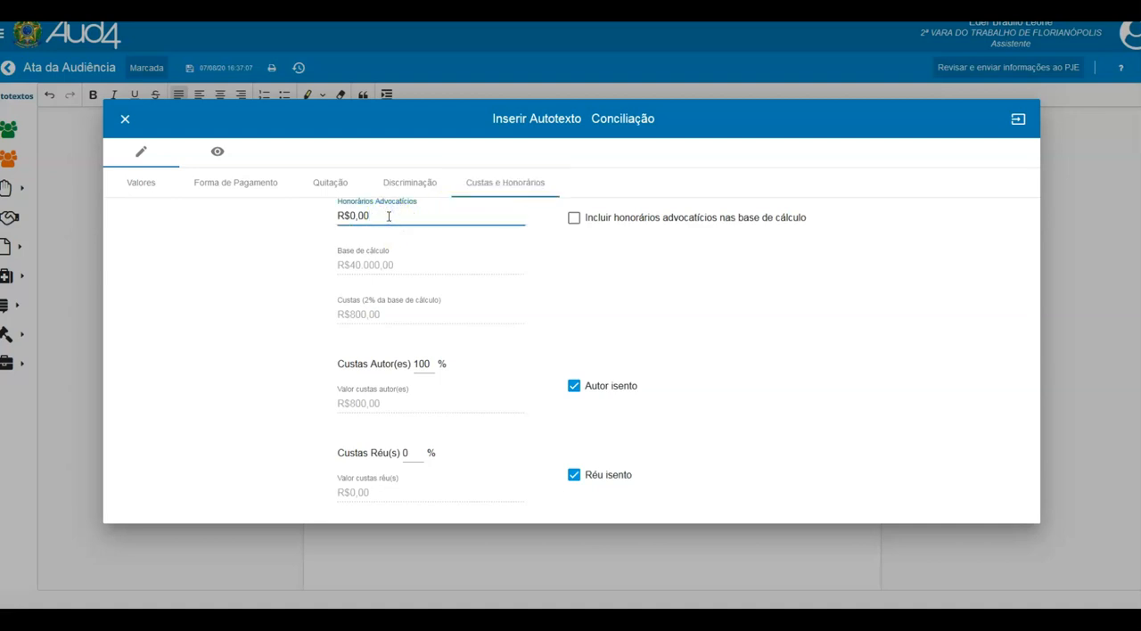
{"action": "type", "text": "65"}
{"action": "left_click", "coordinate": [400, 218]}
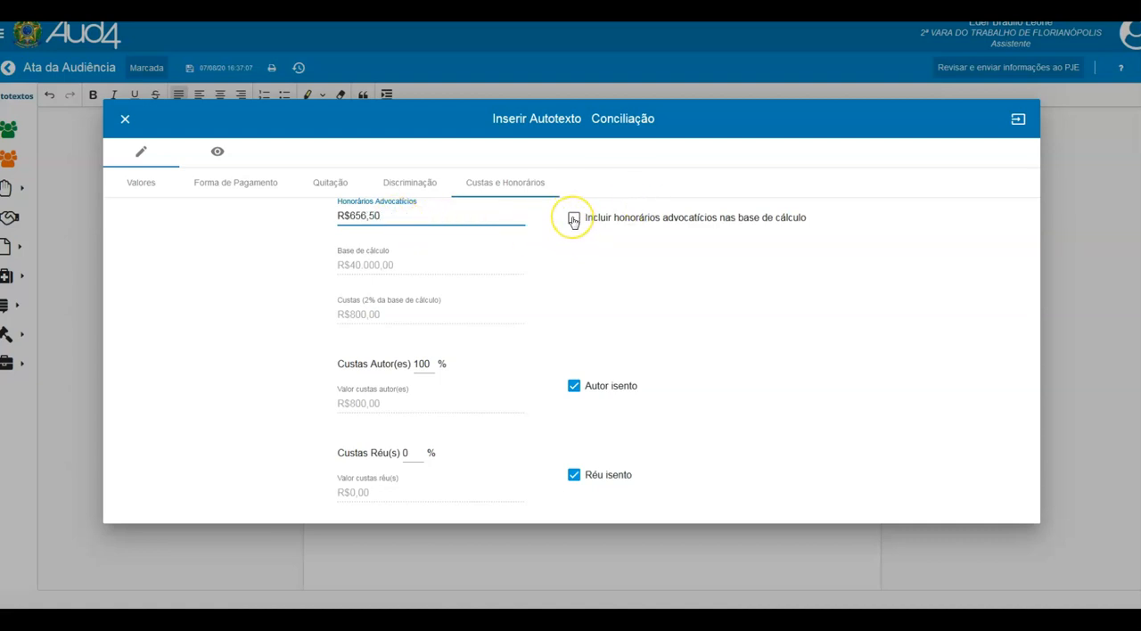
{"action": "left_click", "coordinate": [574, 219]}
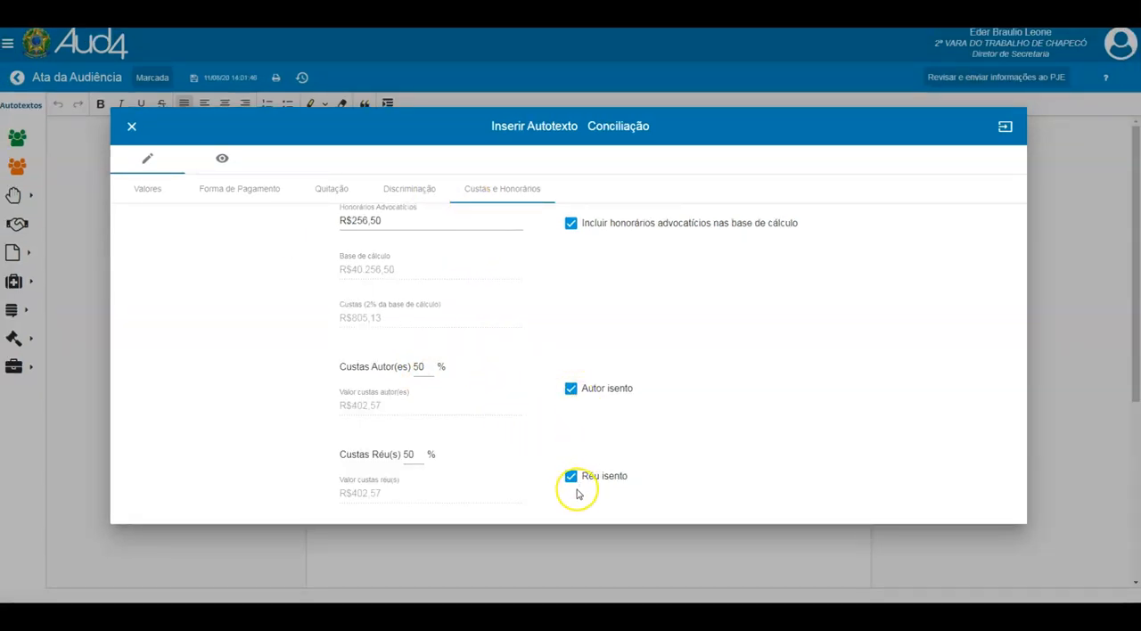
- Keep the plaintiff exempt from court costs and insert the Conciliação autotext into the minutes
{"action": "left_click", "coordinate": [571, 389]}
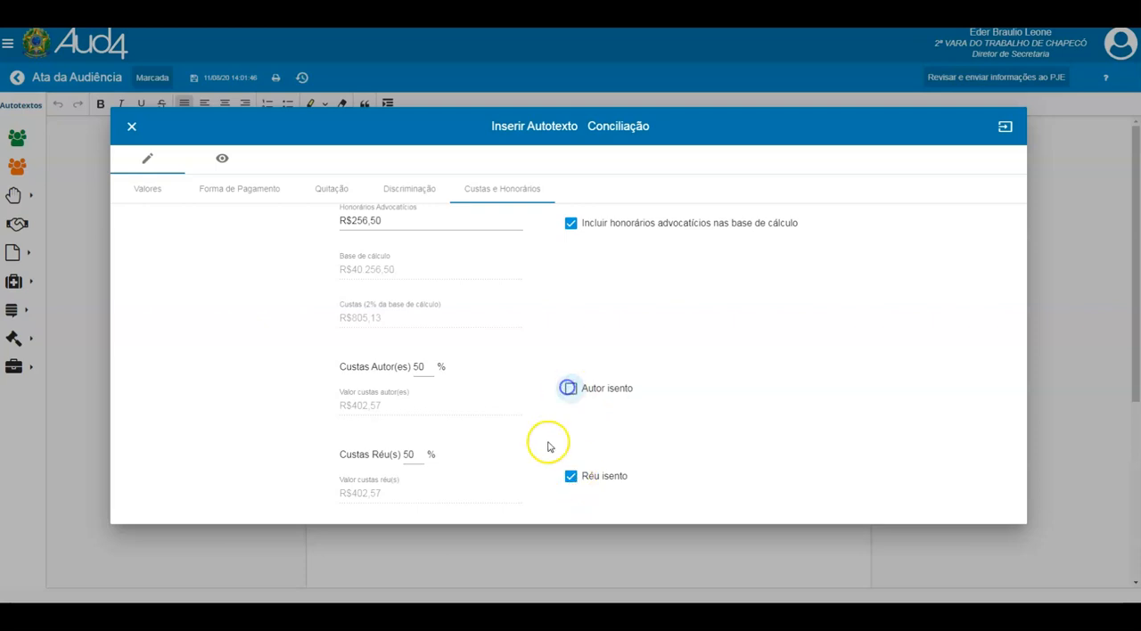
{"action": "left_click", "coordinate": [571, 388]}
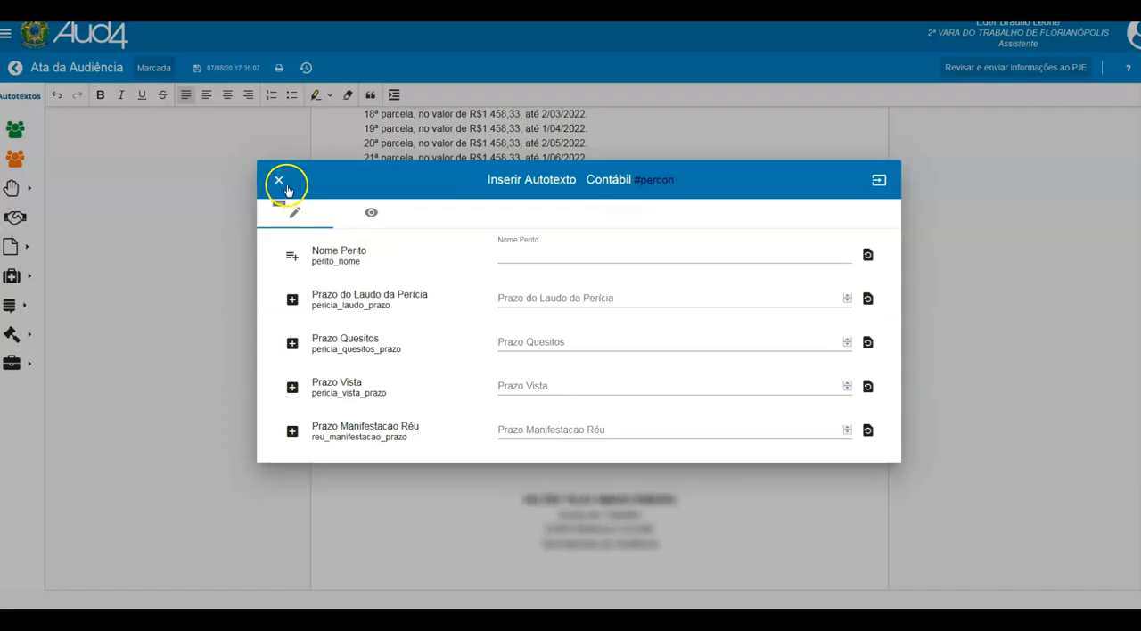
{"action": "left_click", "coordinate": [276, 180]}
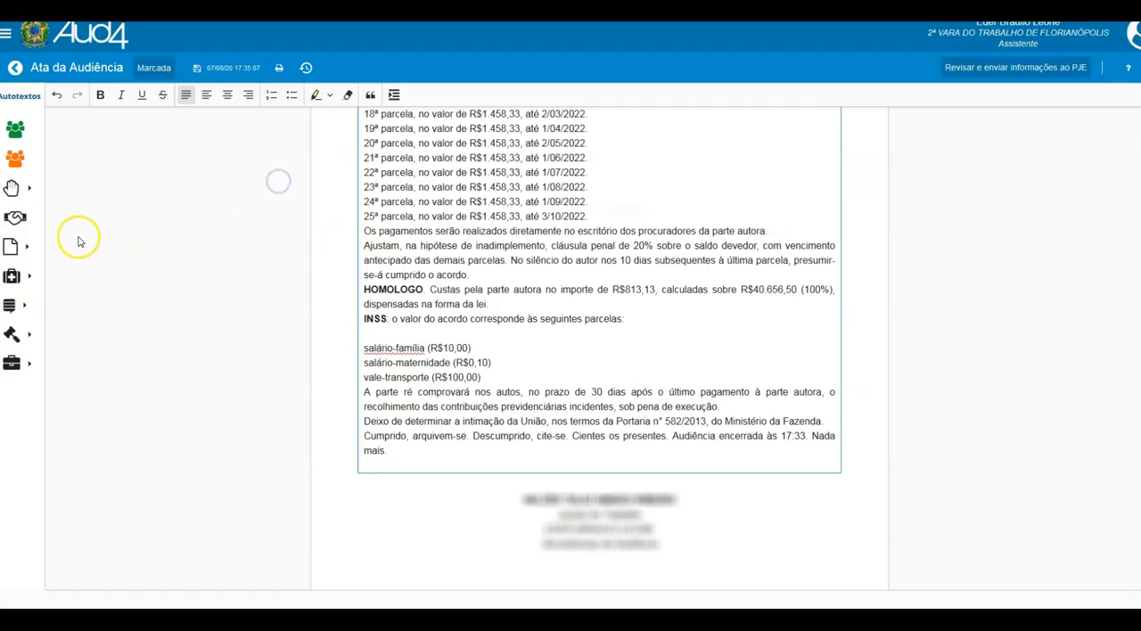
- Look through the list of available Contestação autotexts
{"action": "left_click", "coordinate": [13, 249]}
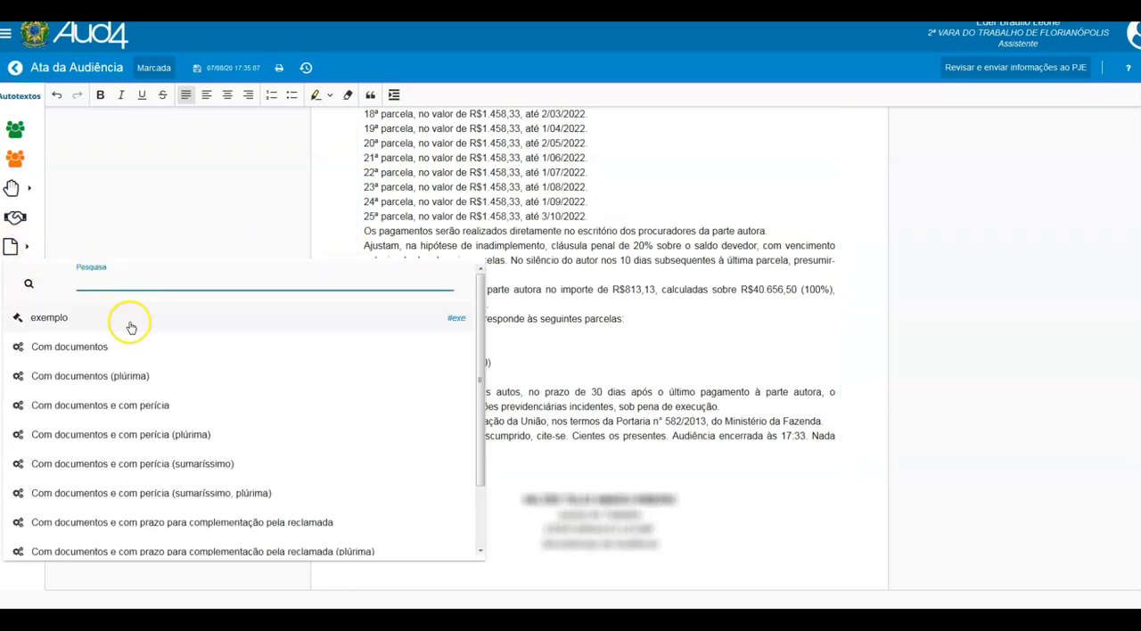
{"action": "scroll", "coordinate": [143, 460], "scroll_direction": "down", "scroll_amount": 1}
{"action": "scroll", "coordinate": [145, 500], "scroll_direction": "down", "scroll_amount": 1}
{"action": "scroll", "coordinate": [140, 418], "scroll_direction": "up", "scroll_amount": 2}
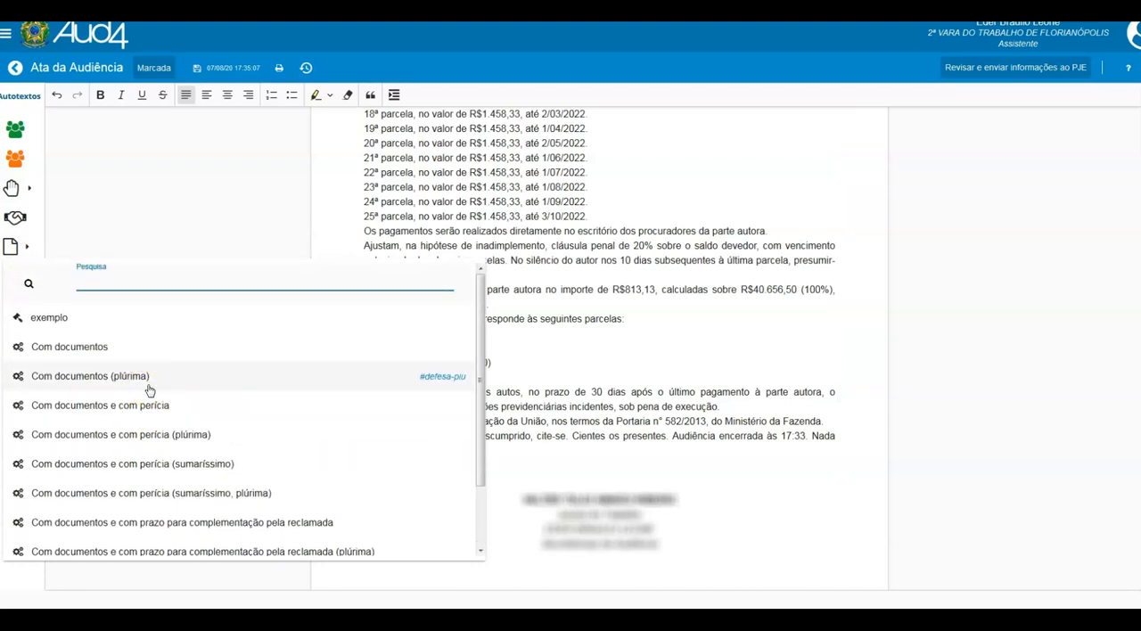
{"action": "key", "text": "Escape"}
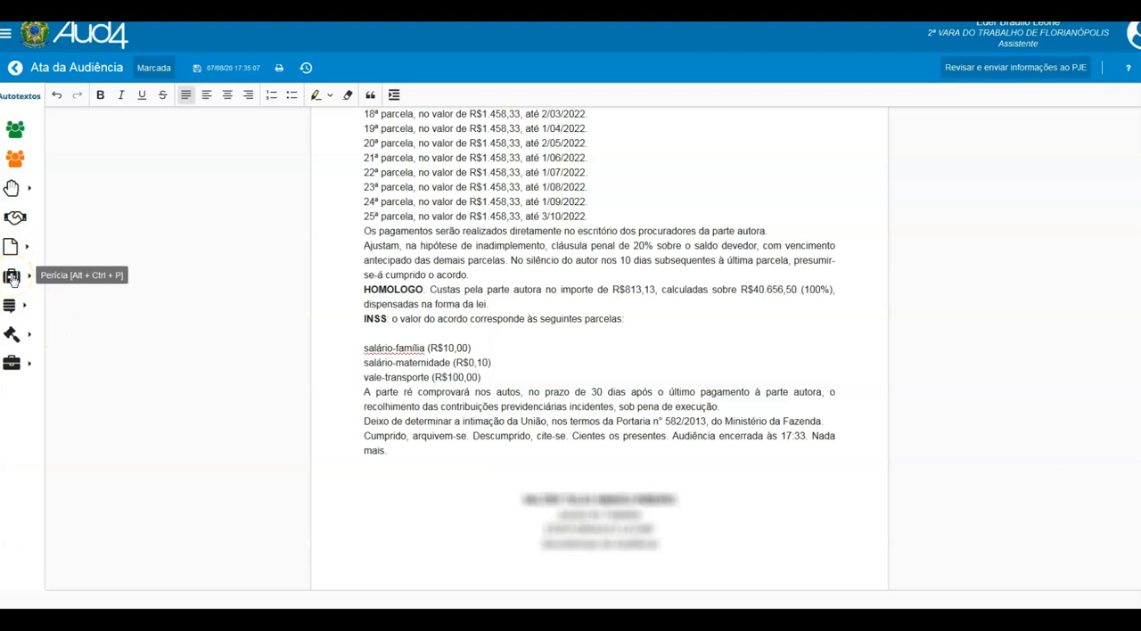
- Try the Contábil autotext for Perícia by choosing the expert's name, and close it without inserting
{"action": "left_click", "coordinate": [12, 279]}
{"action": "left_click_drag", "start_coordinate": [80, 311], "coordinate": [11, 312]}
{"action": "key", "text": "BackSpace"}
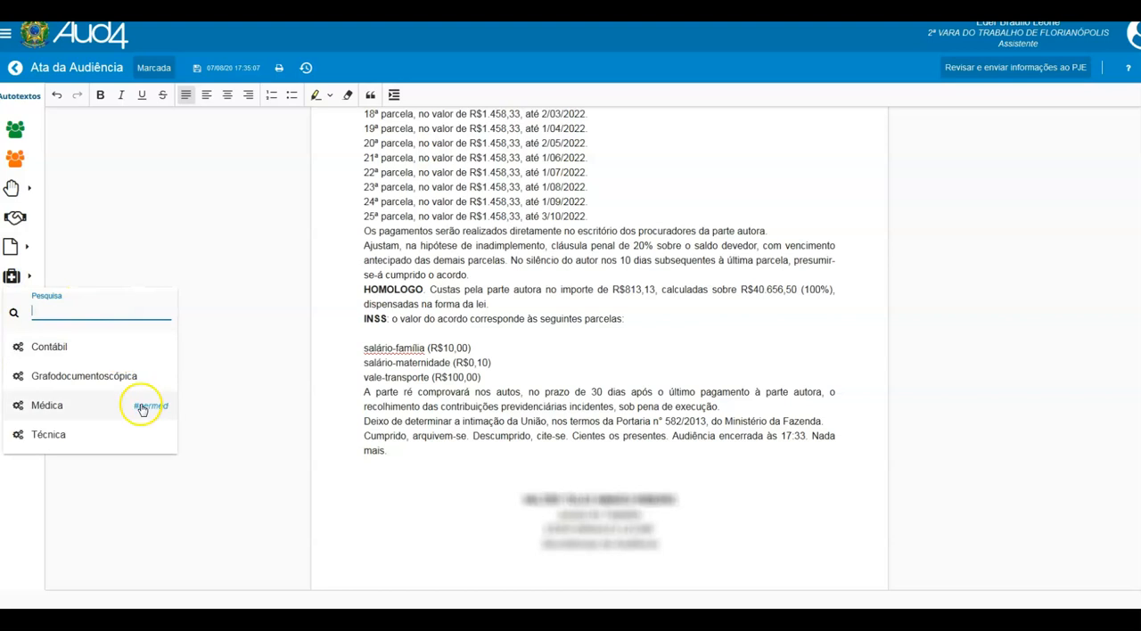
{"action": "left_click", "coordinate": [49, 347]}
{"action": "left_click", "coordinate": [550, 255]}
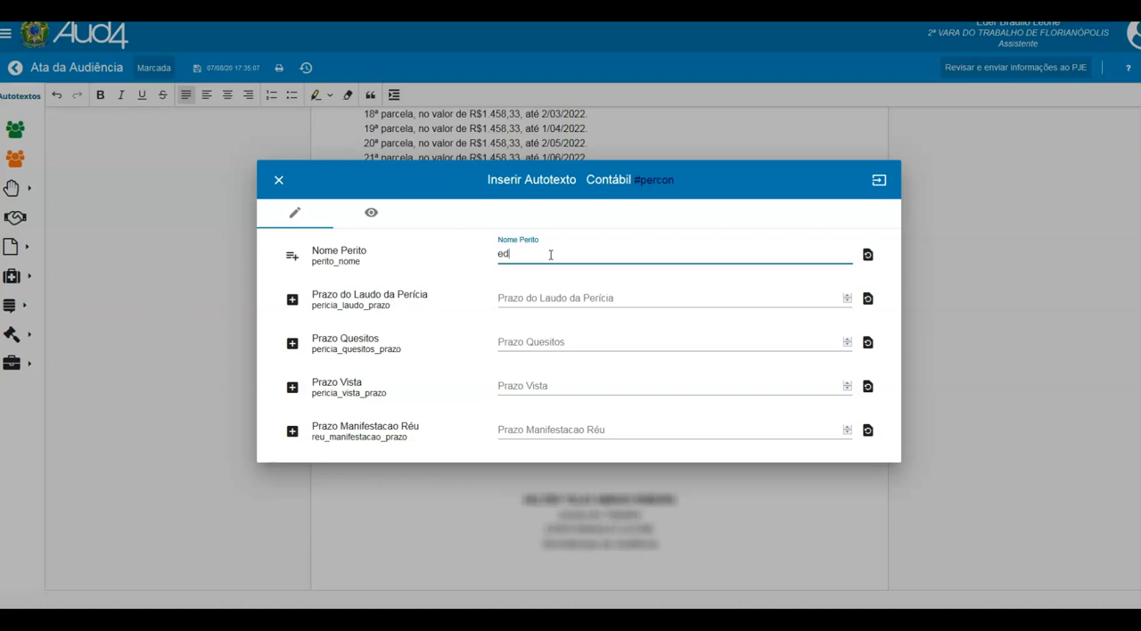
{"action": "type", "text": "er"}
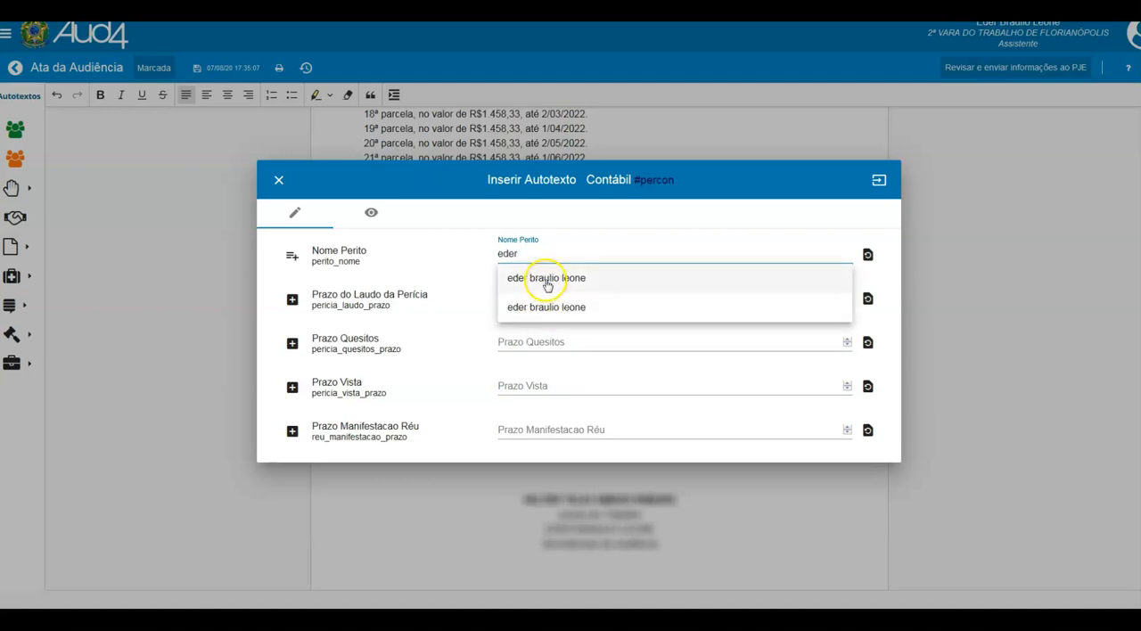
{"action": "left_click", "coordinate": [547, 280]}
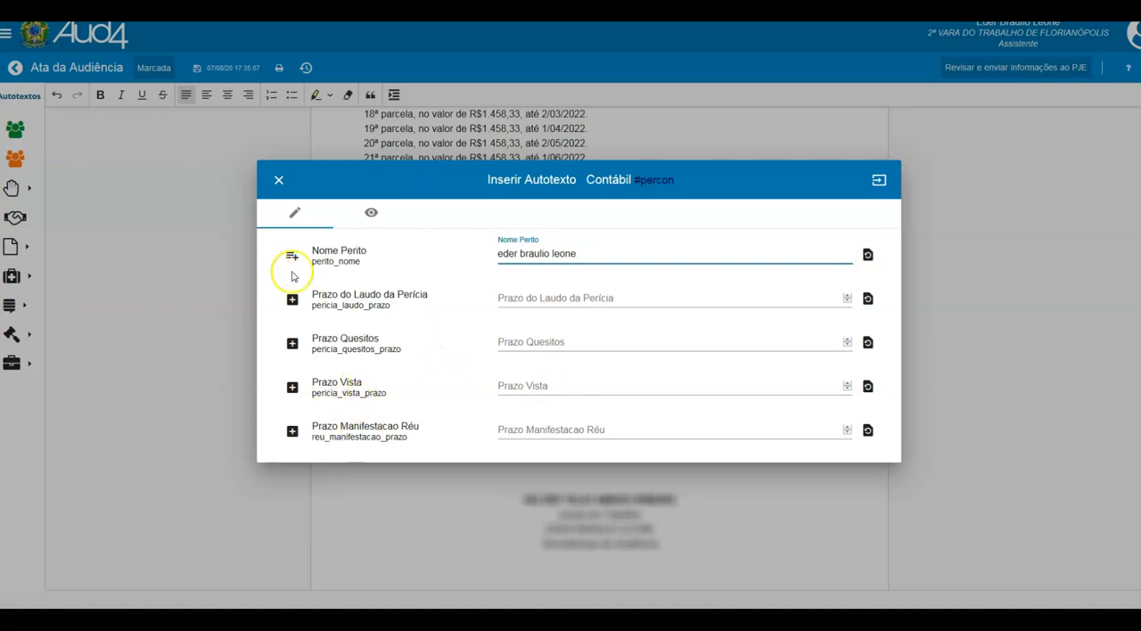
{"action": "left_click", "coordinate": [279, 182]}
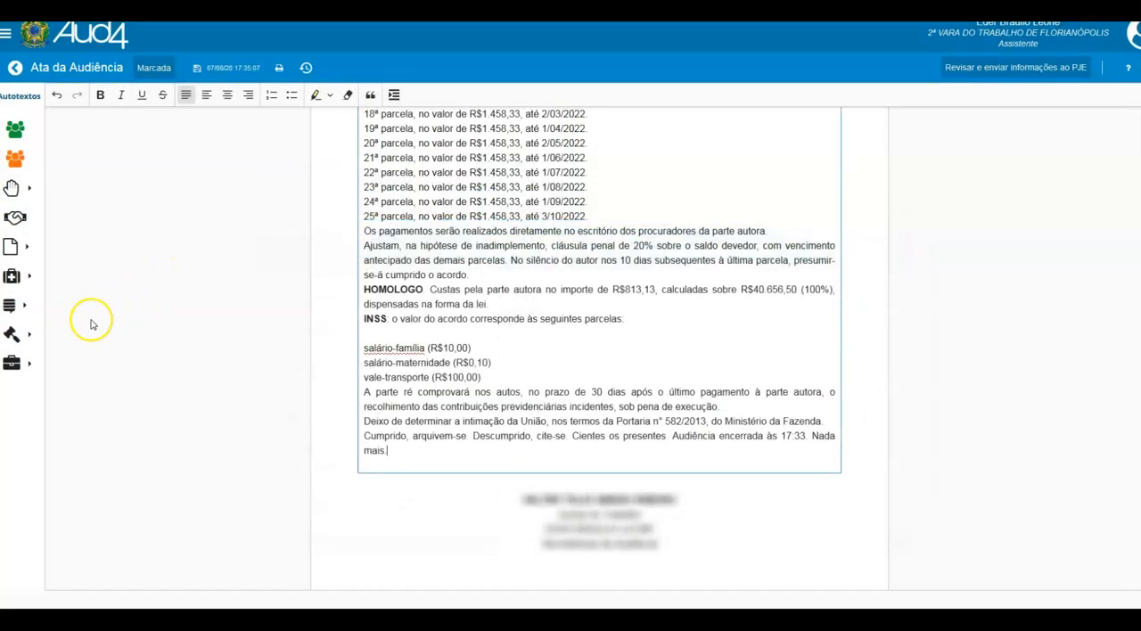
- View the autotexts offered for Prova Oral, Encerramento and the remaining general category
{"action": "left_click", "coordinate": [20, 308]}
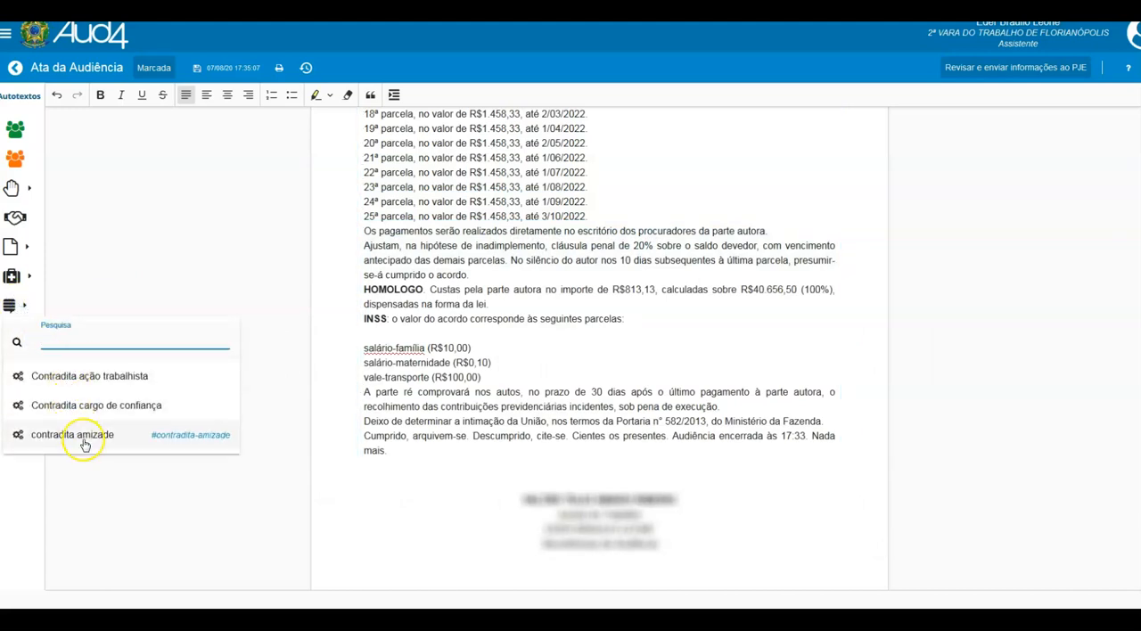
{"action": "left_click", "coordinate": [160, 247]}
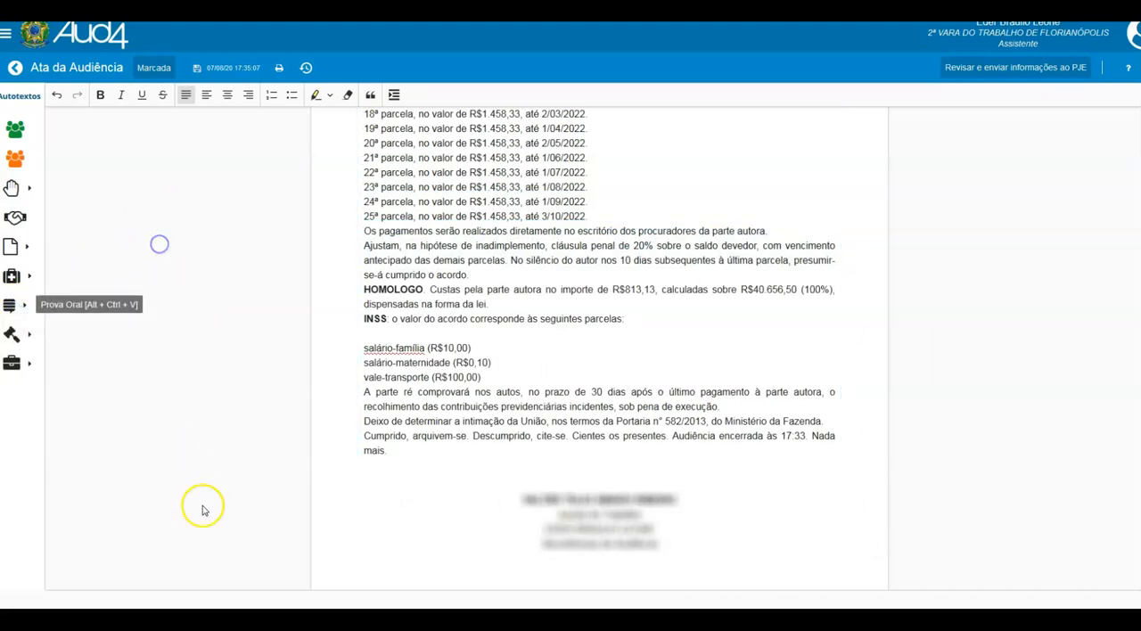
{"action": "left_click", "coordinate": [12, 332]}
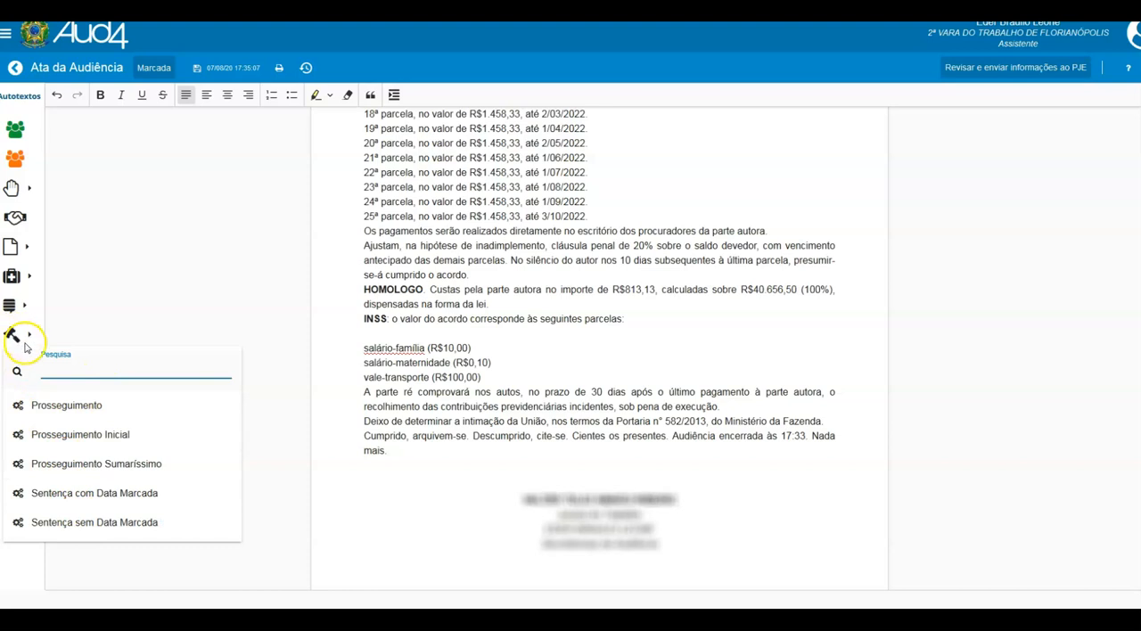
{"action": "left_click", "coordinate": [278, 497]}
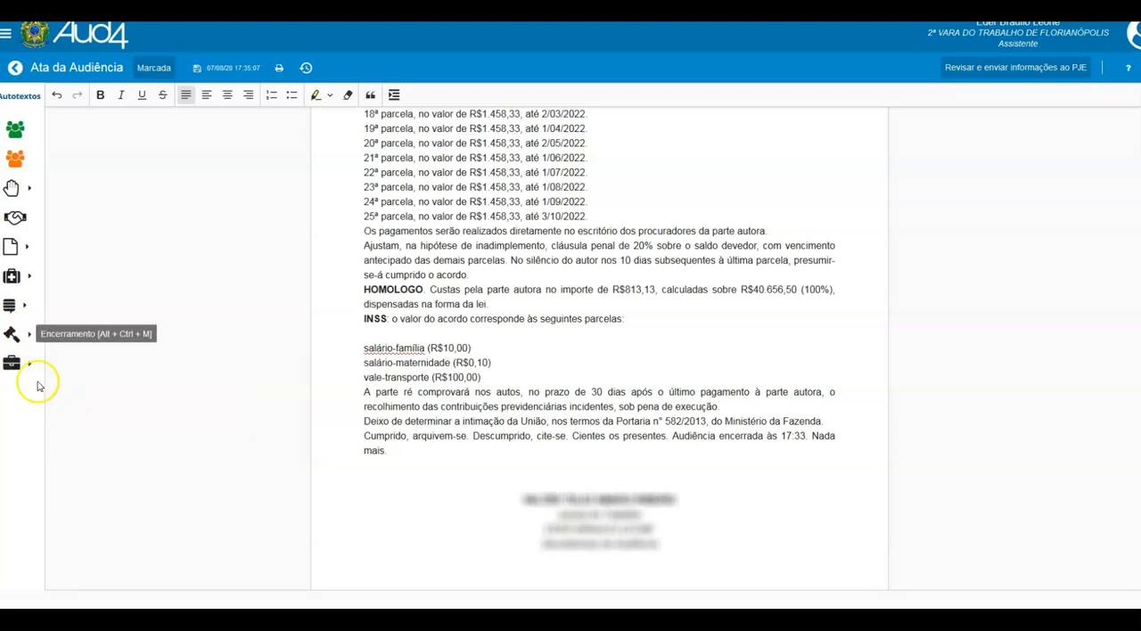
{"action": "left_click", "coordinate": [13, 363]}
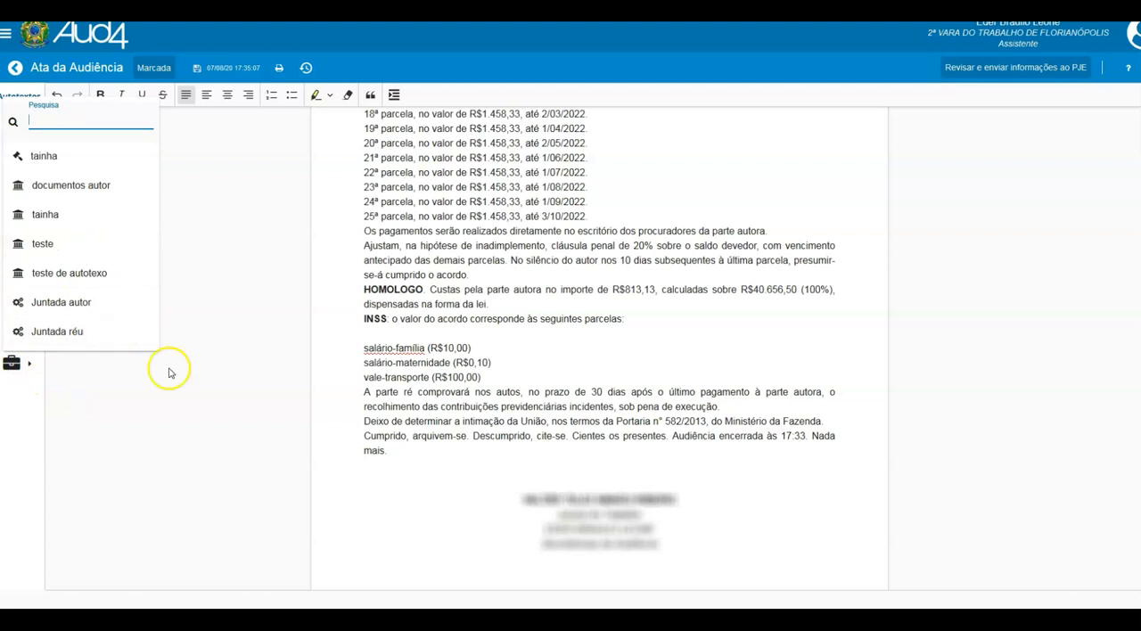
{"action": "left_click", "coordinate": [421, 440]}
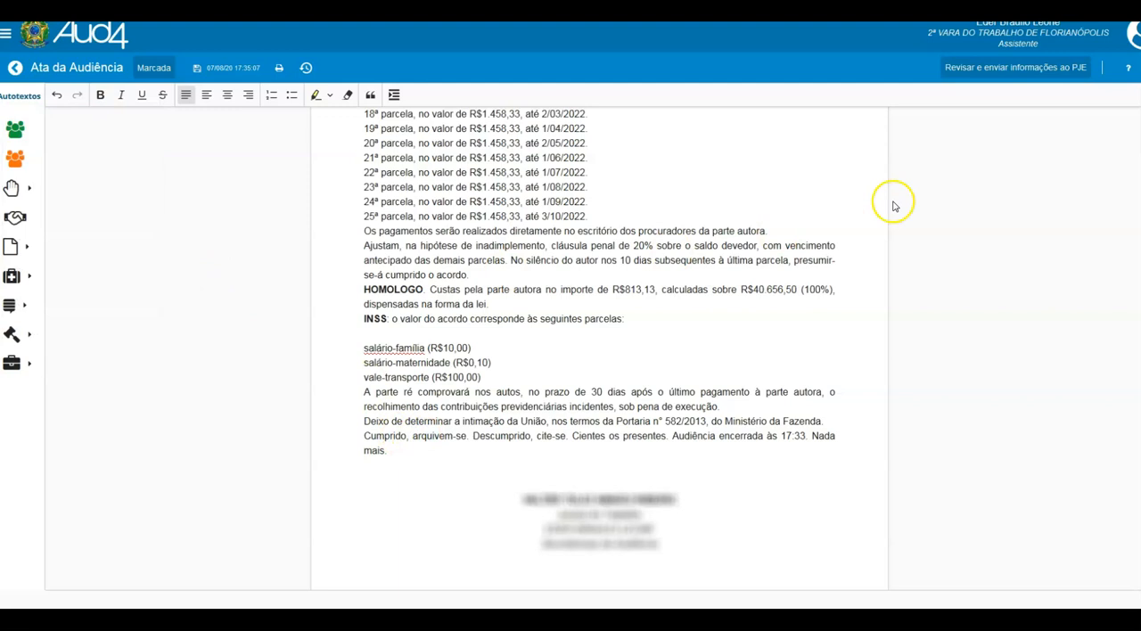
- Check the plaintiff's presence data in the PJE review and compare it with the Presença Autor autotext
{"action": "left_click", "coordinate": [1002, 72]}
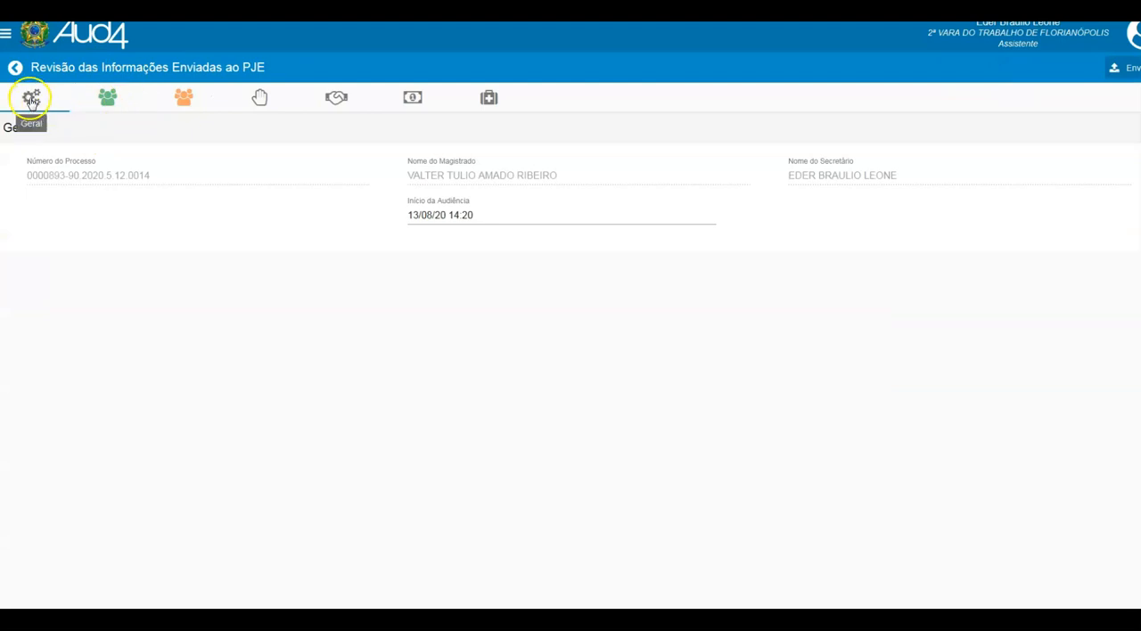
{"action": "left_click", "coordinate": [107, 98]}
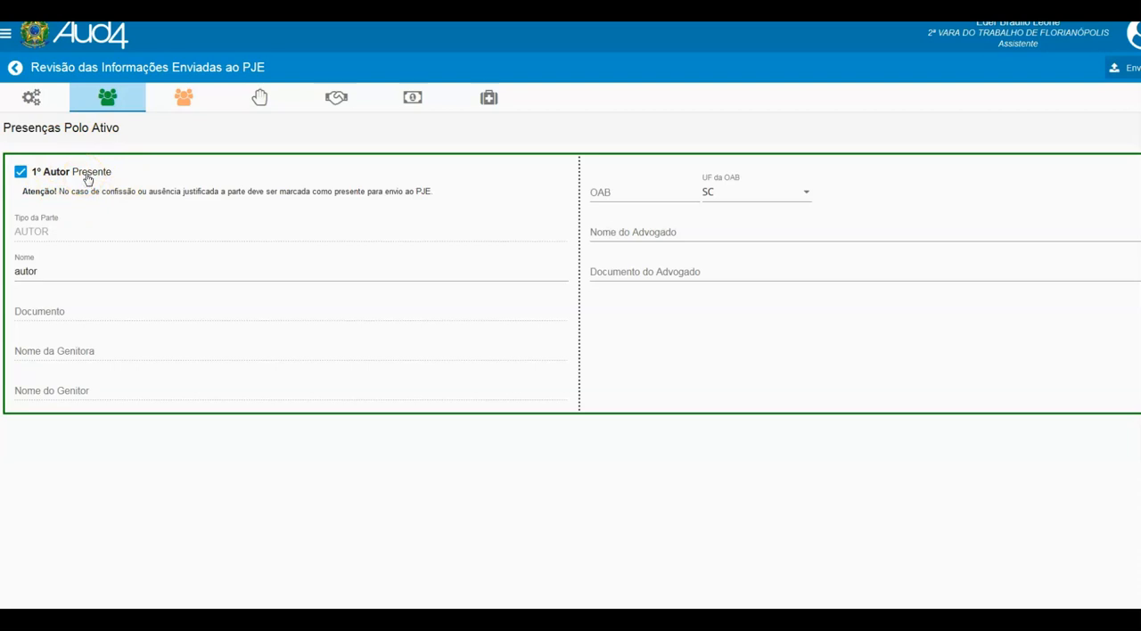
{"action": "left_click", "coordinate": [15, 68]}
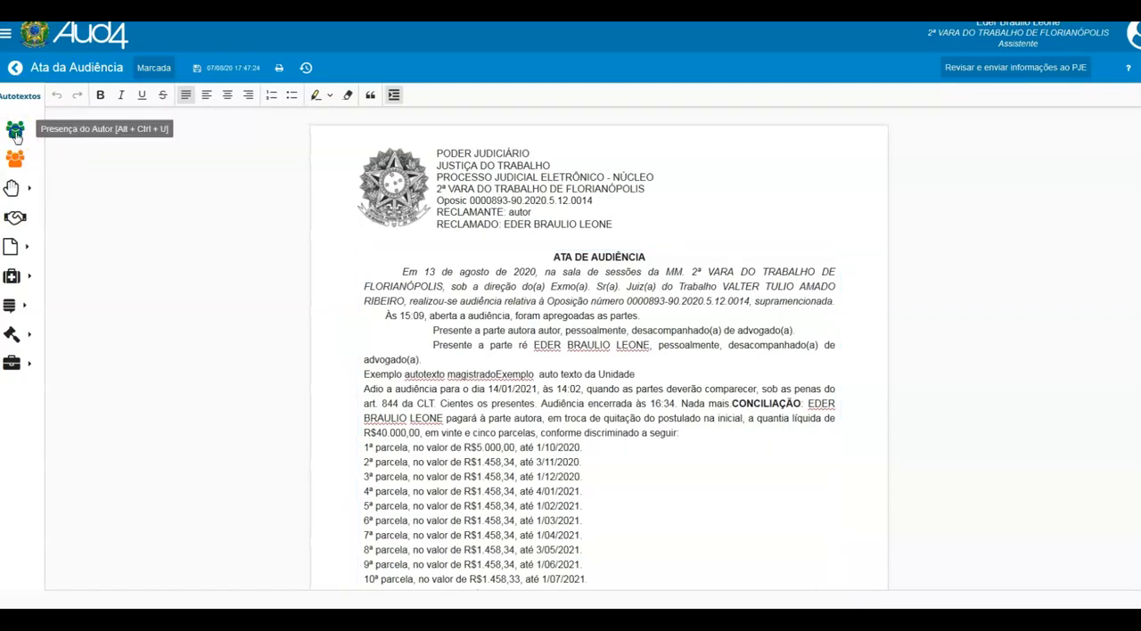
{"action": "left_click", "coordinate": [15, 132]}
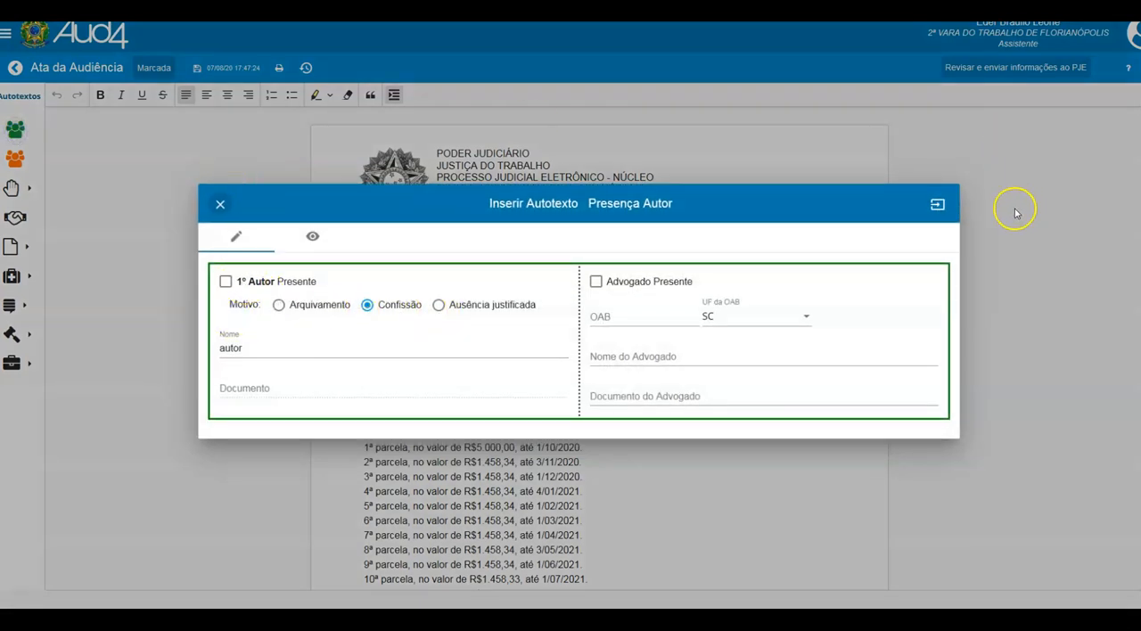
{"action": "left_click", "coordinate": [220, 204]}
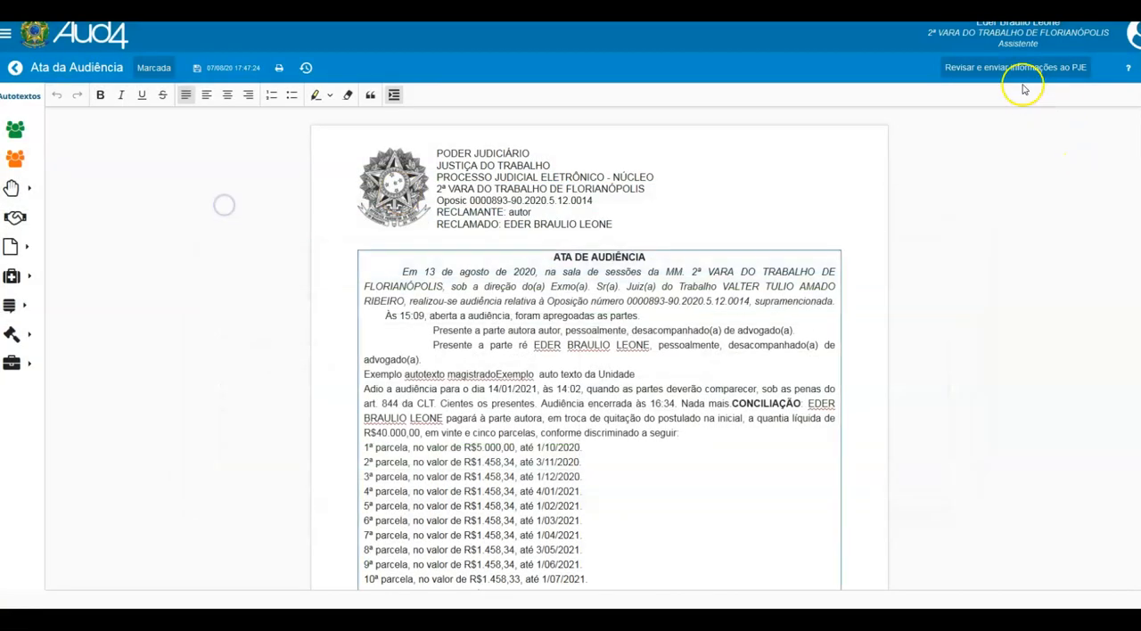
- Return to the PJE review and fill in the defendant's attorney OAB number, name and document under Presenças Polo Passivo
{"action": "left_click", "coordinate": [1012, 68]}
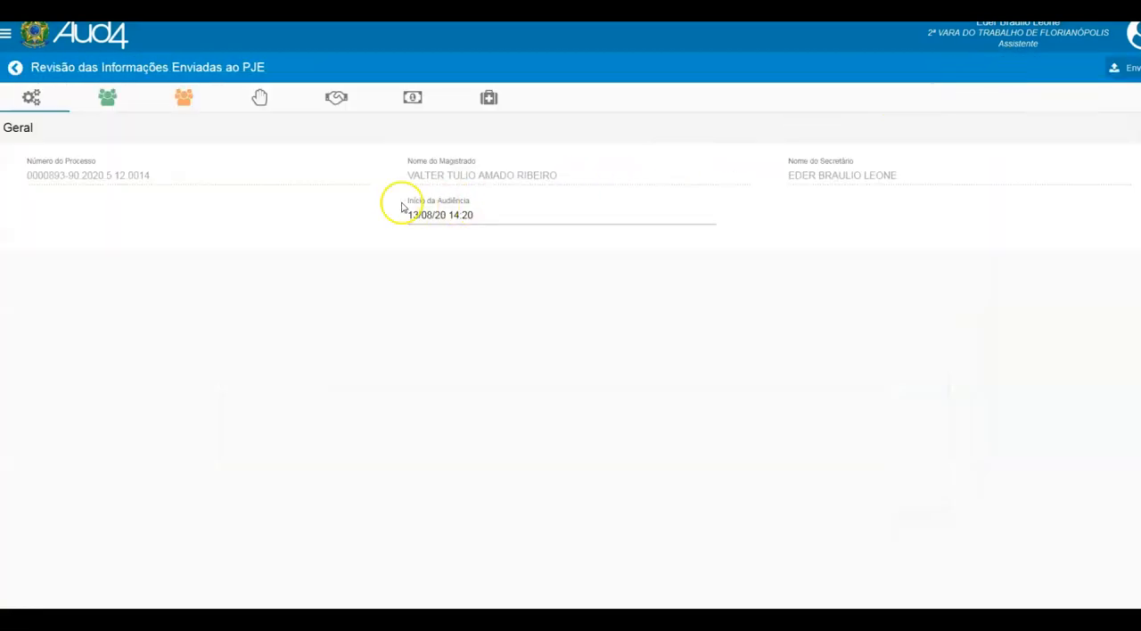
{"action": "left_click", "coordinate": [107, 98]}
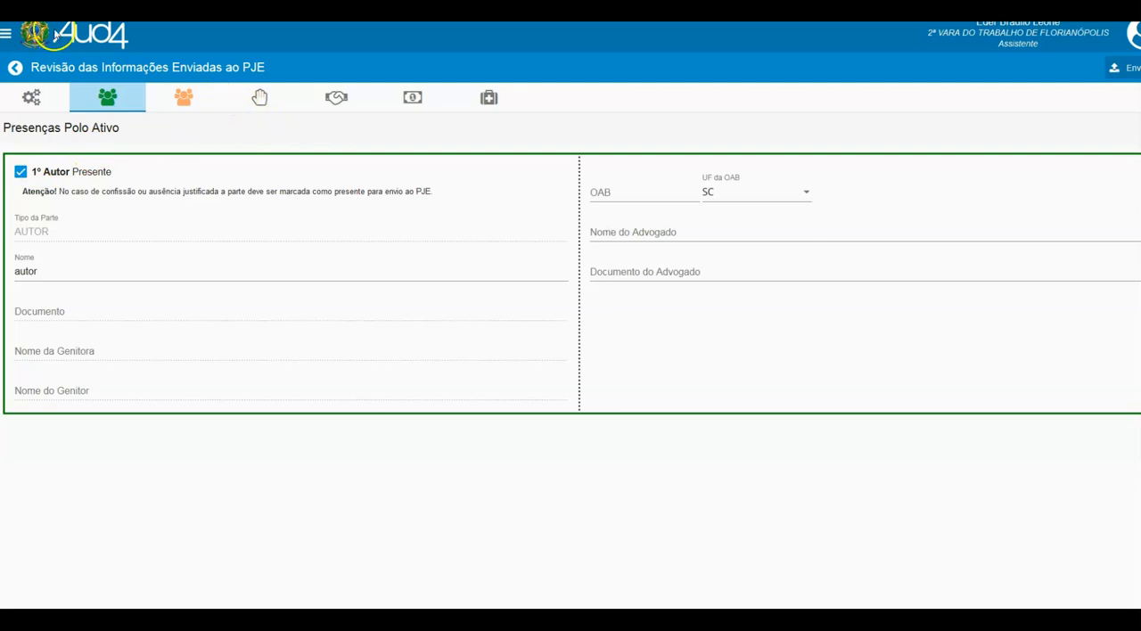
{"action": "left_click", "coordinate": [188, 94]}
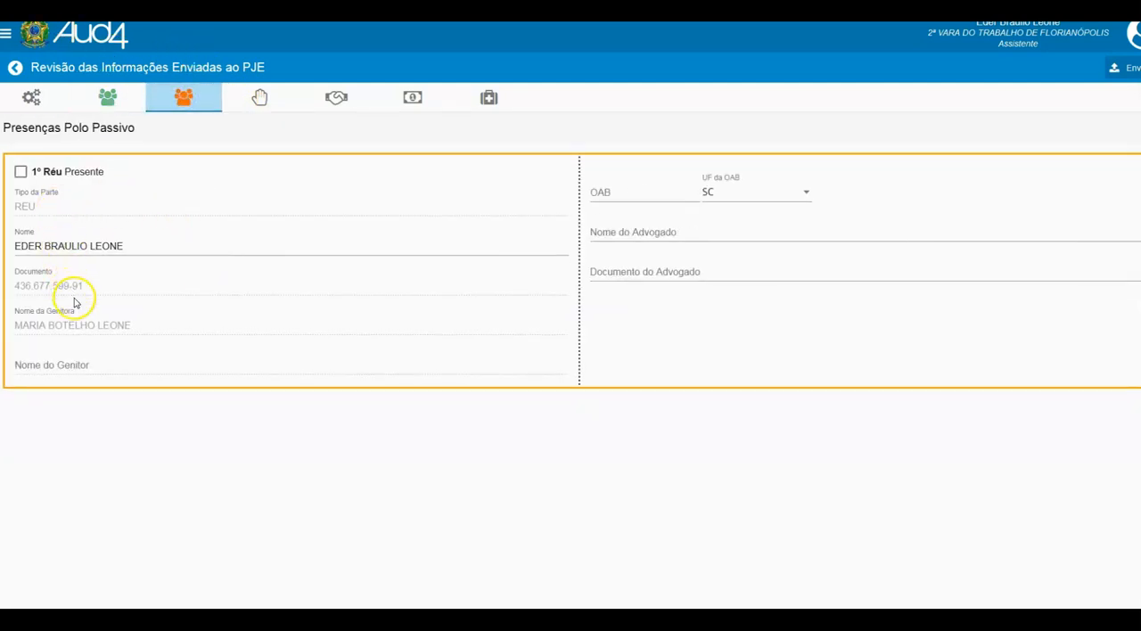
{"action": "left_click", "coordinate": [606, 233]}
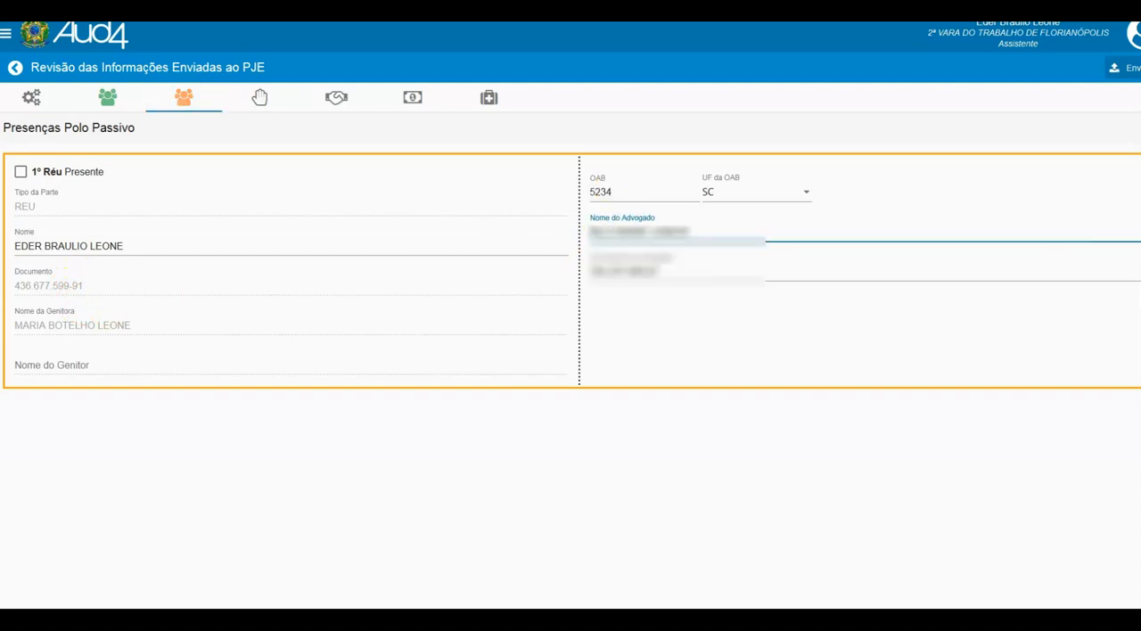
{"action": "left_click", "coordinate": [209, 247]}
{"action": "left_click", "coordinate": [606, 334]}
- Recalculate the installment dates from the first installment in the Conciliação section of the review
{"action": "left_click", "coordinate": [335, 98]}
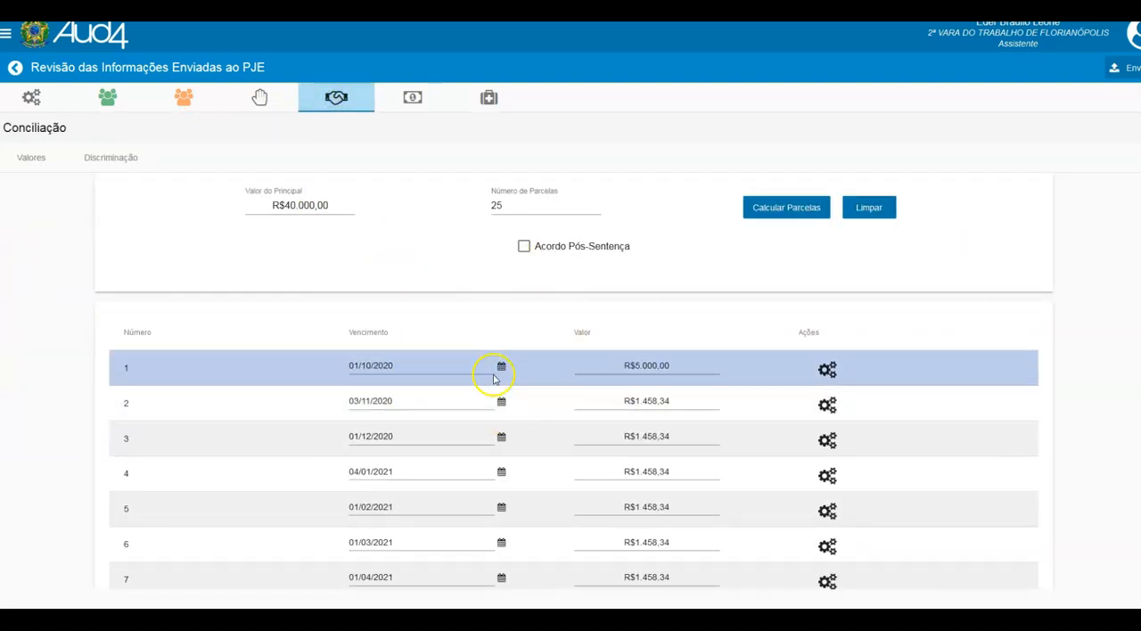
{"action": "left_click", "coordinate": [824, 371]}
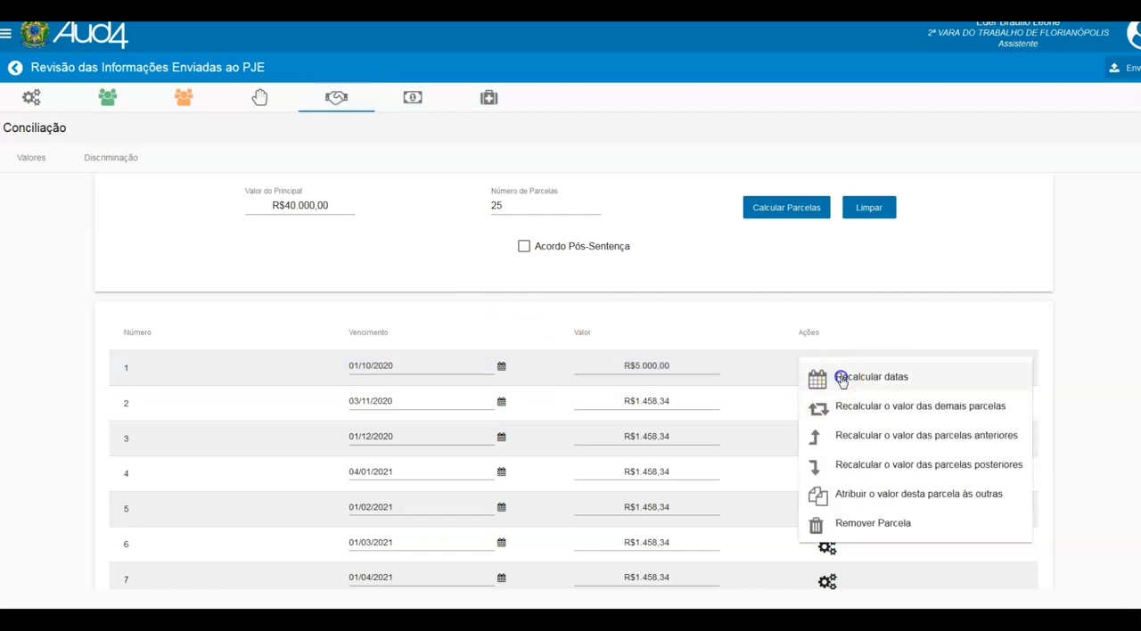
{"action": "left_click", "coordinate": [841, 375]}
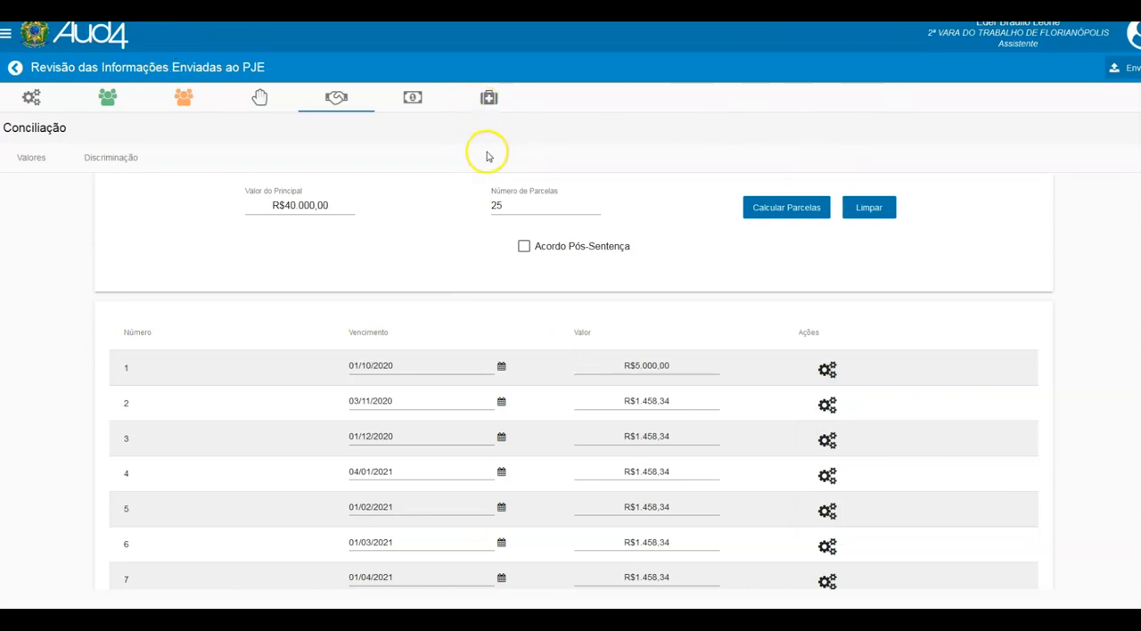
- Send the hearing data to PJE and confirm locking the minutes
{"action": "left_click", "coordinate": [1114, 67]}
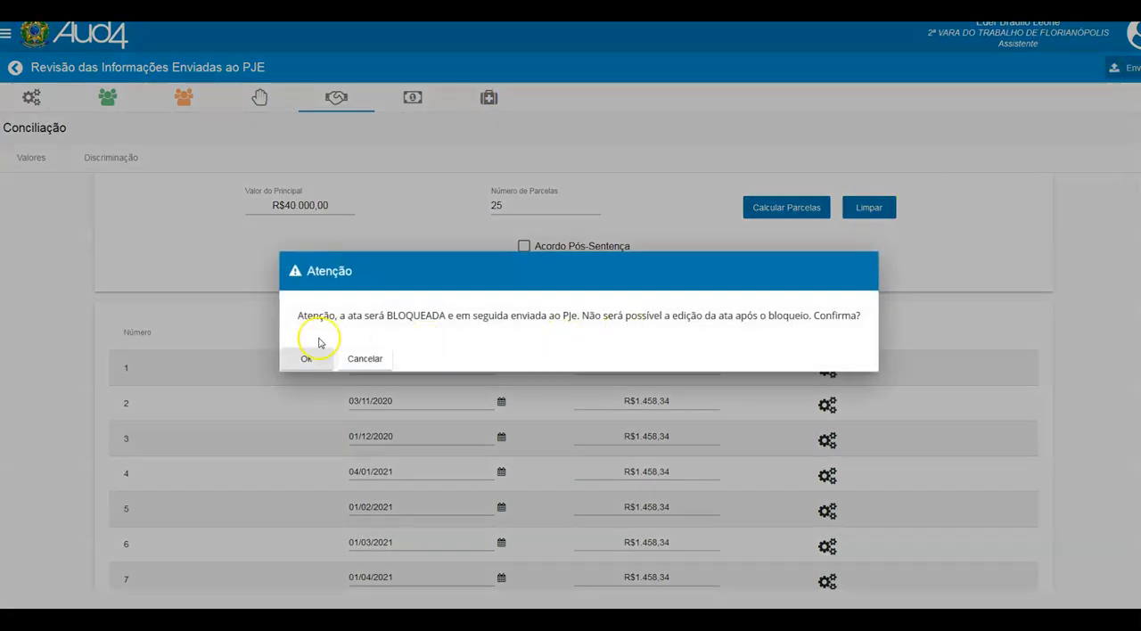
{"action": "left_click", "coordinate": [302, 359]}
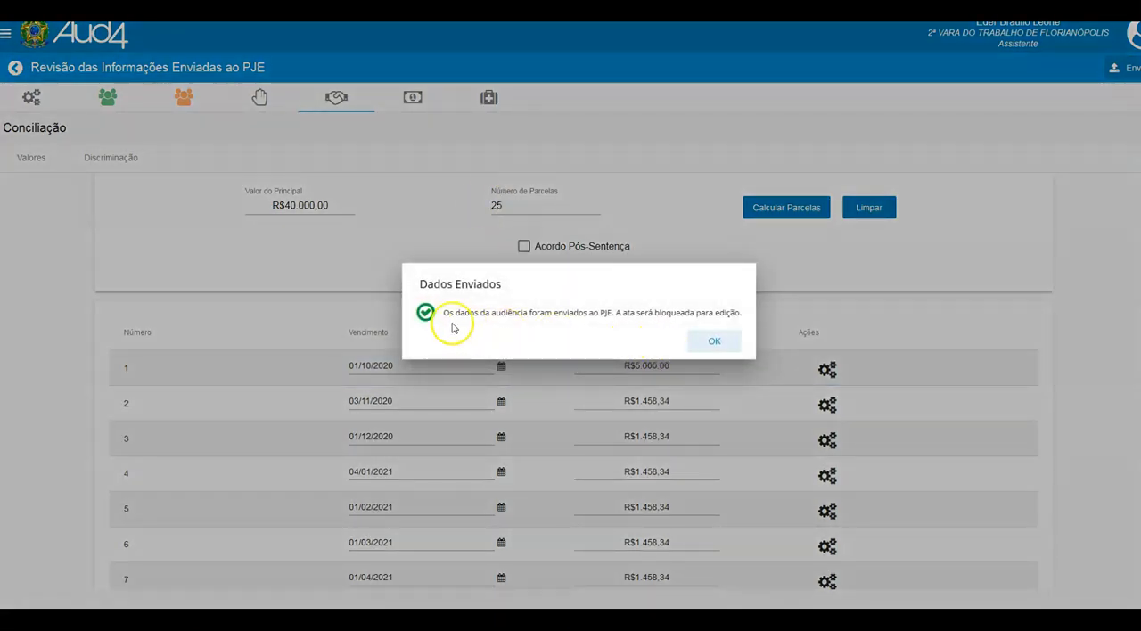
{"action": "left_click", "coordinate": [703, 343]}
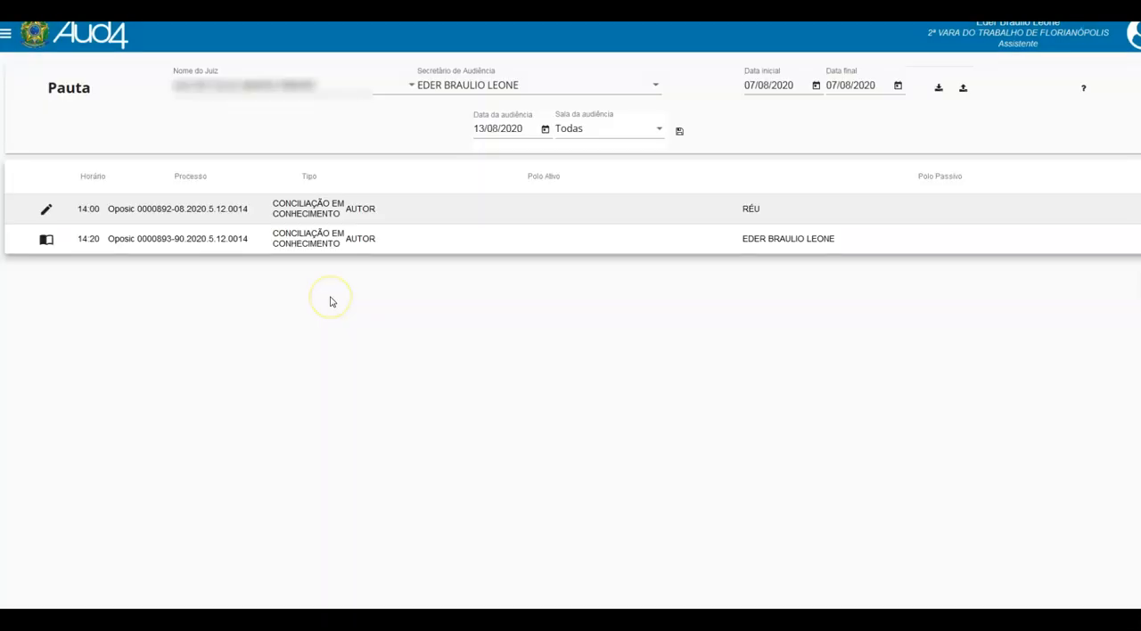